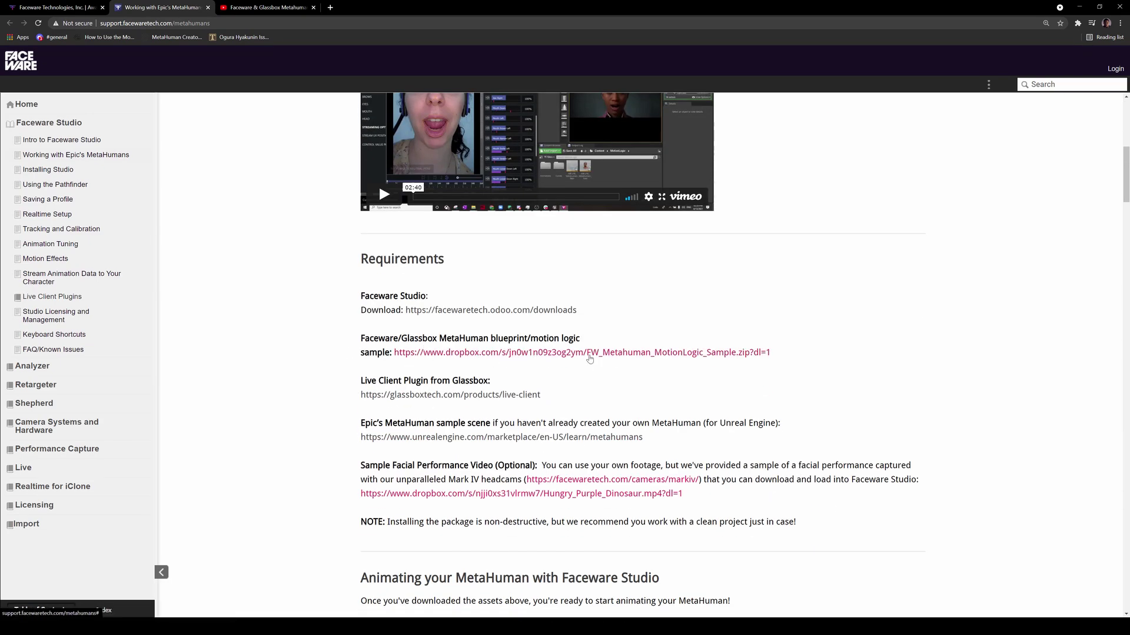
Download FW_Metahuman_MotionLogic_Sample.zip from the Dropbox link under Requirements
{"action": "left_click", "coordinate": [466, 357]}
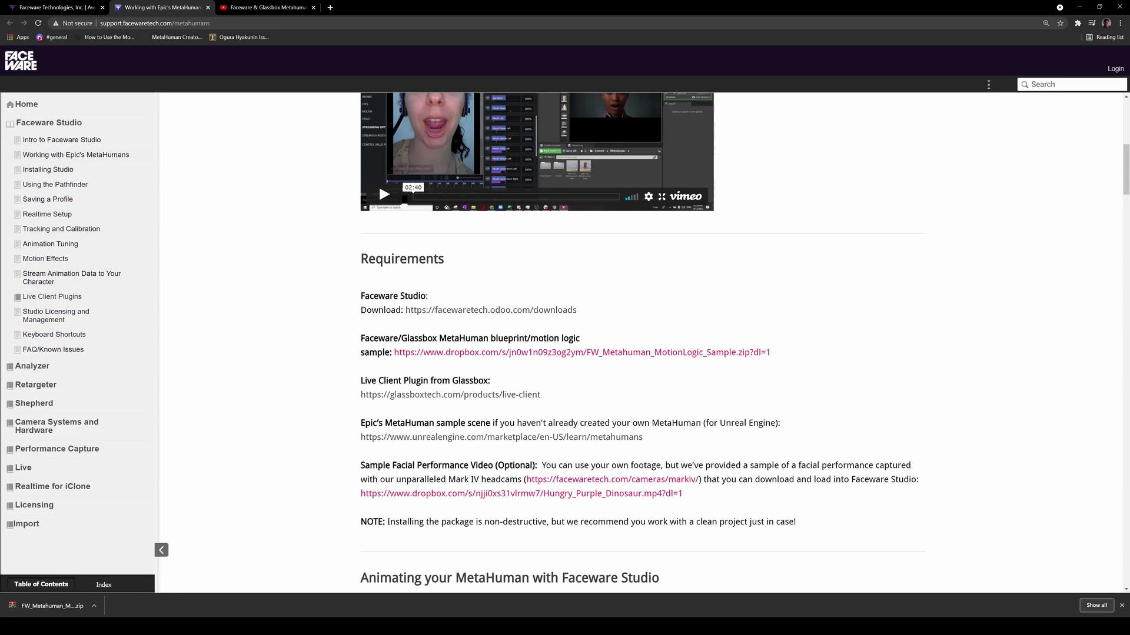
Bring up the YouTube tab with the Faceware & Glassbox Metahumans Motion Logic Blueprint Setup video
{"action": "left_click", "coordinate": [284, 8]}
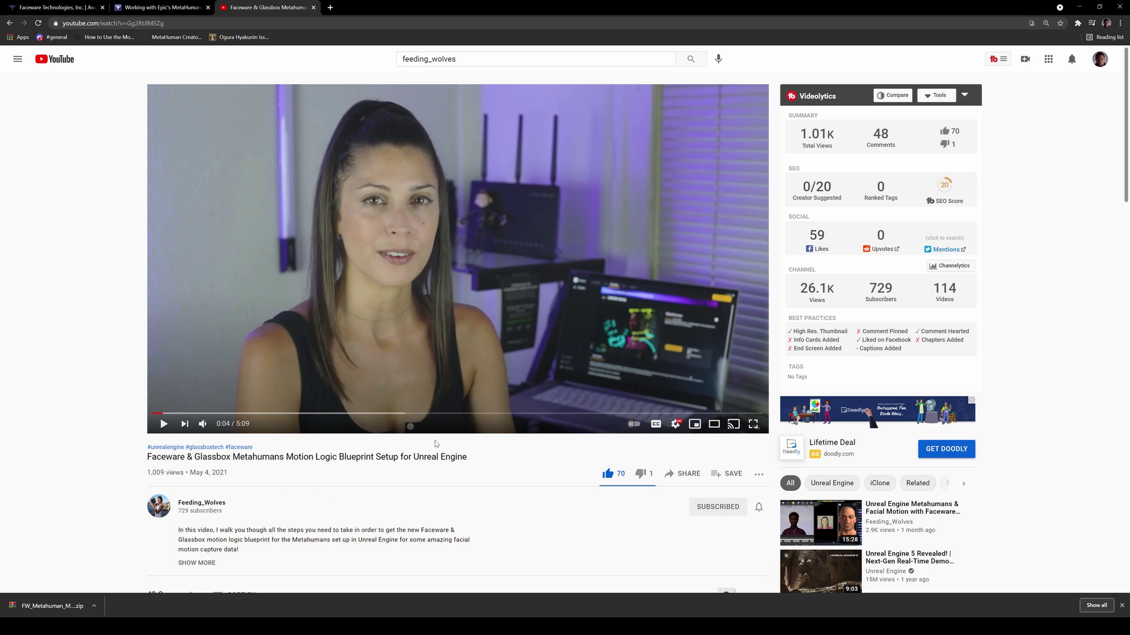
Extract FW_Metahuman_MotionLogic_Sample.zip into its own folder on the drive
{"action": "key", "text": "alt+Tab"}
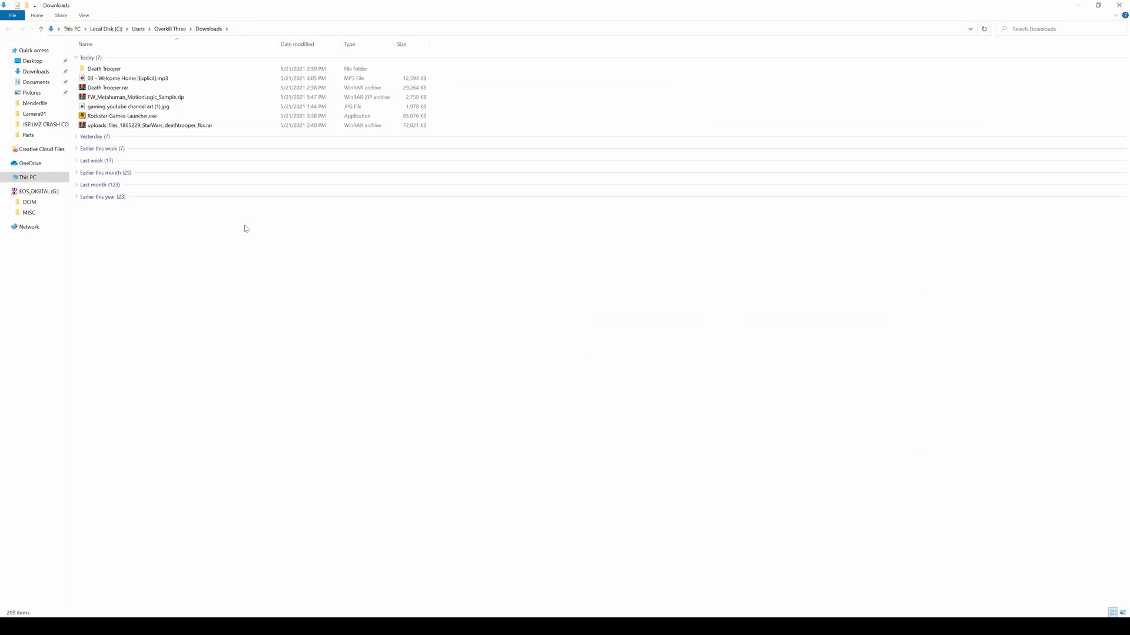
{"action": "right_click", "coordinate": [108, 101]}
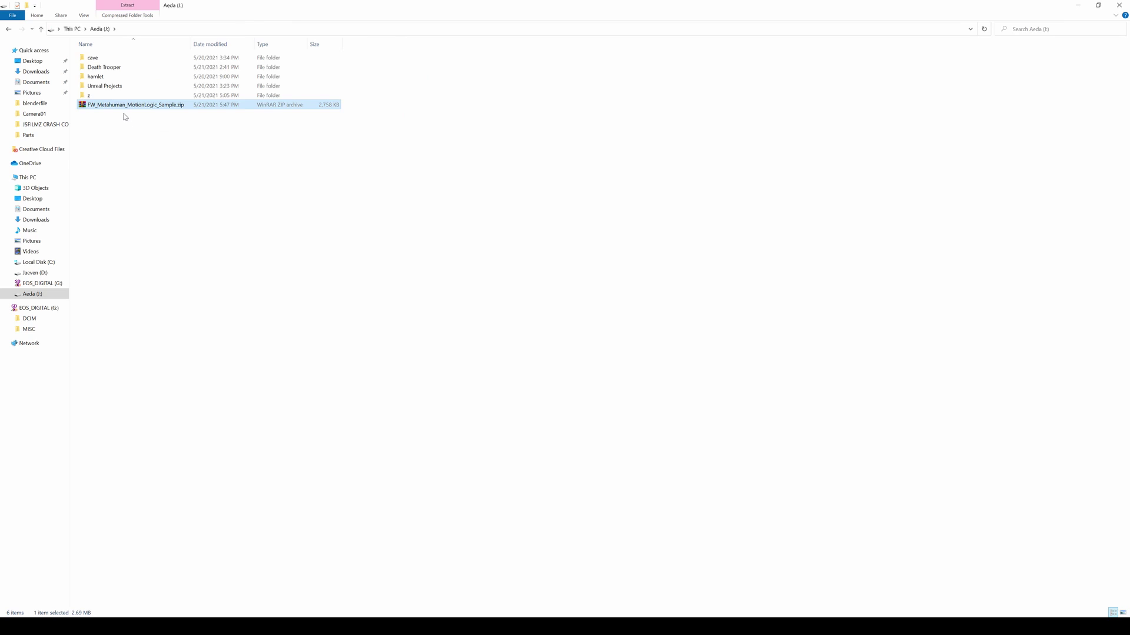
{"action": "right_click", "coordinate": [124, 105]}
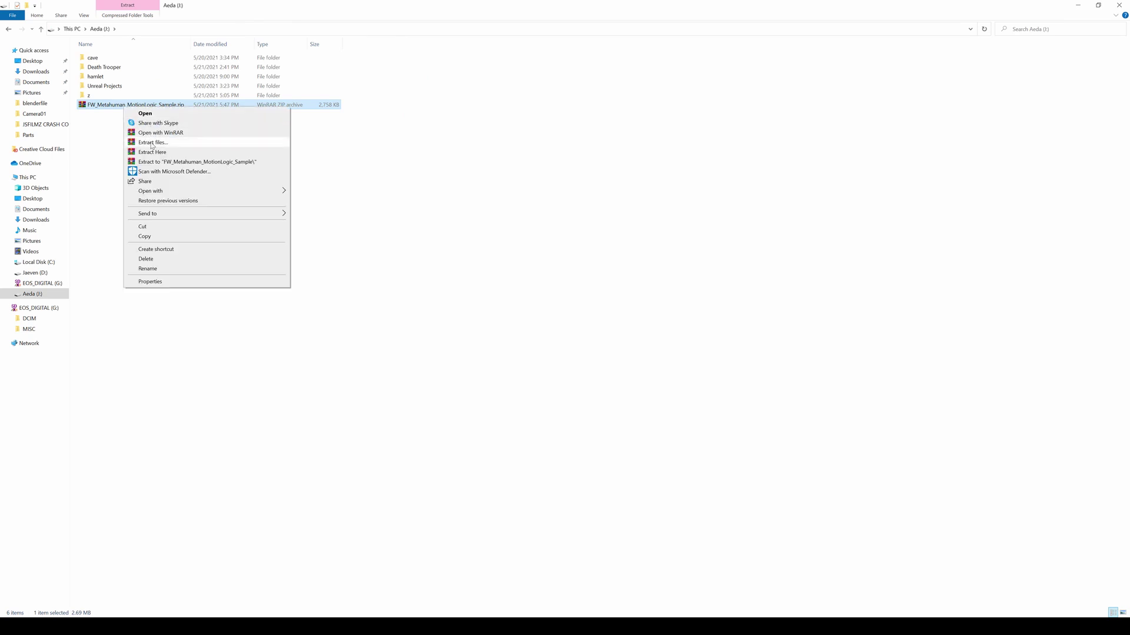
{"action": "left_click", "coordinate": [153, 142]}
{"action": "left_click", "coordinate": [594, 415]}
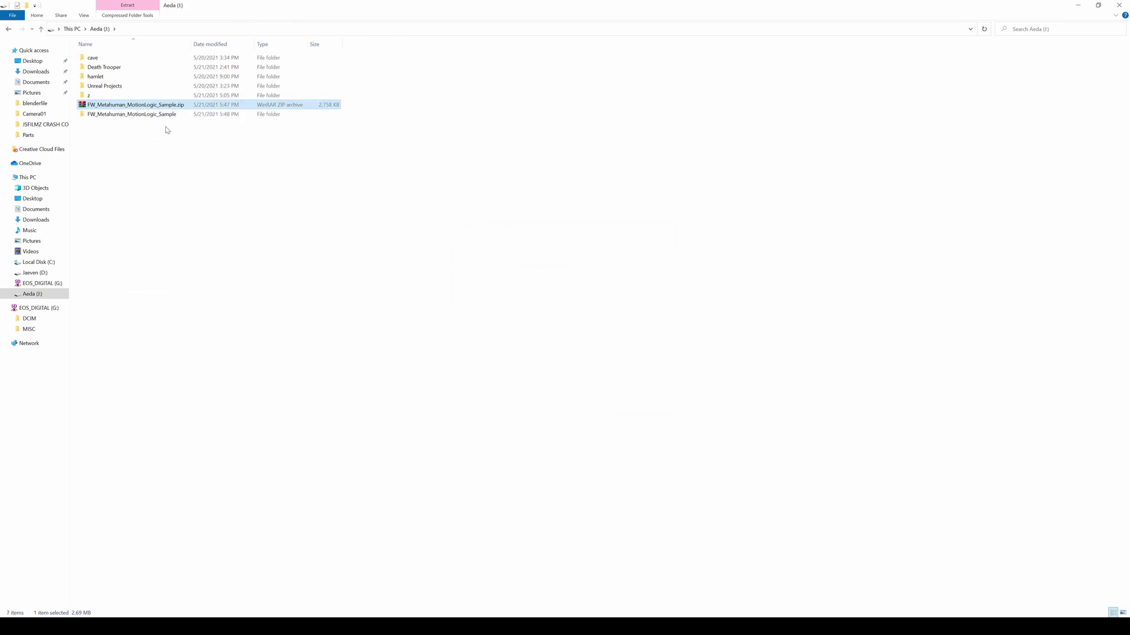
Select the Plugins folder and LiveClient.lic in the Australia project and copy them
{"action": "double_click", "coordinate": [121, 116]}
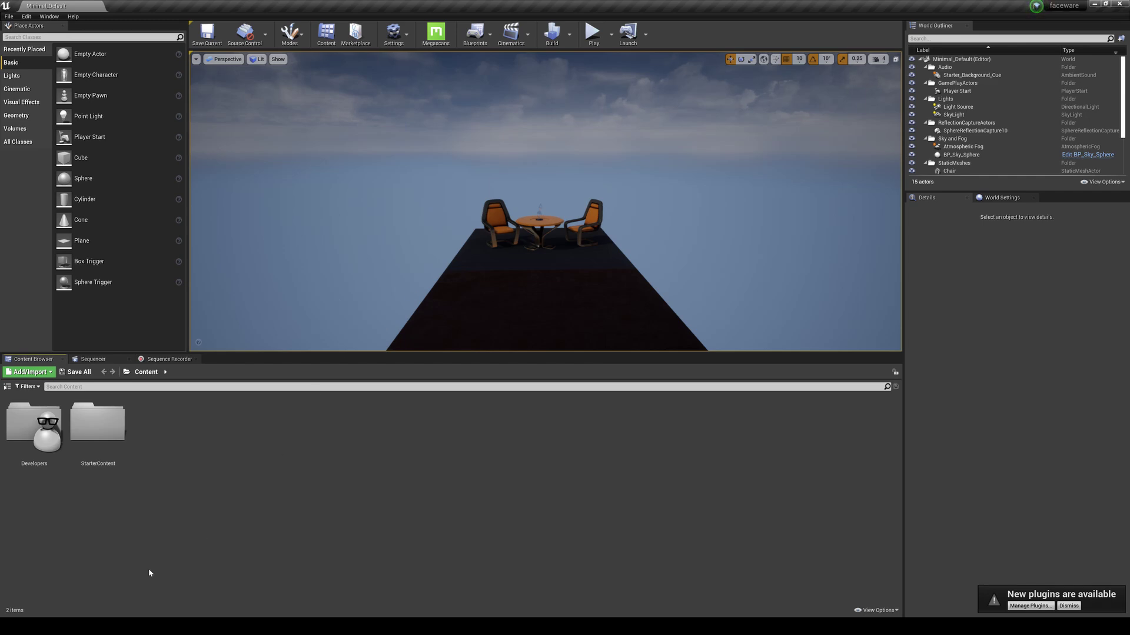
{"action": "left_click", "coordinate": [95, 627]}
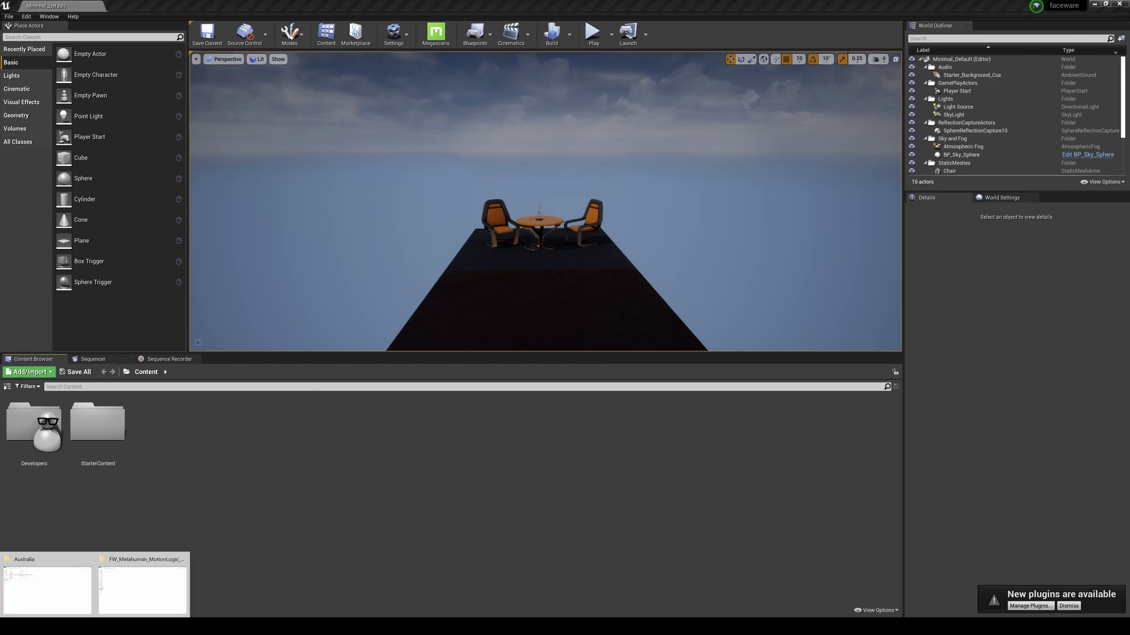
{"action": "left_click", "coordinate": [47, 588]}
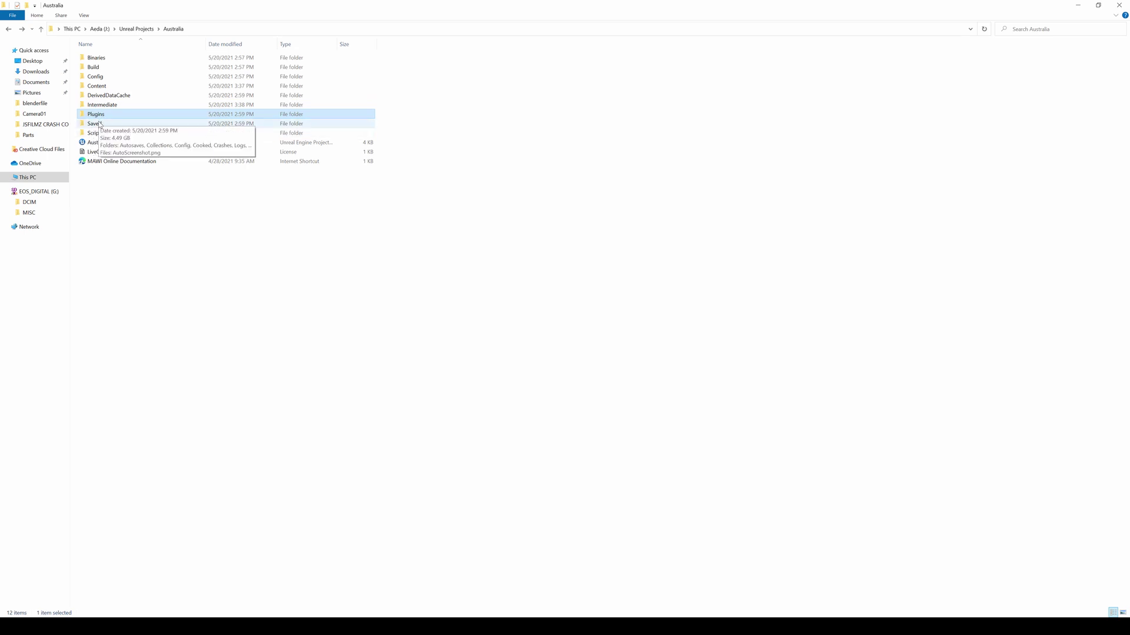
{"action": "left_click", "coordinate": [118, 152], "text": "ctrl"}
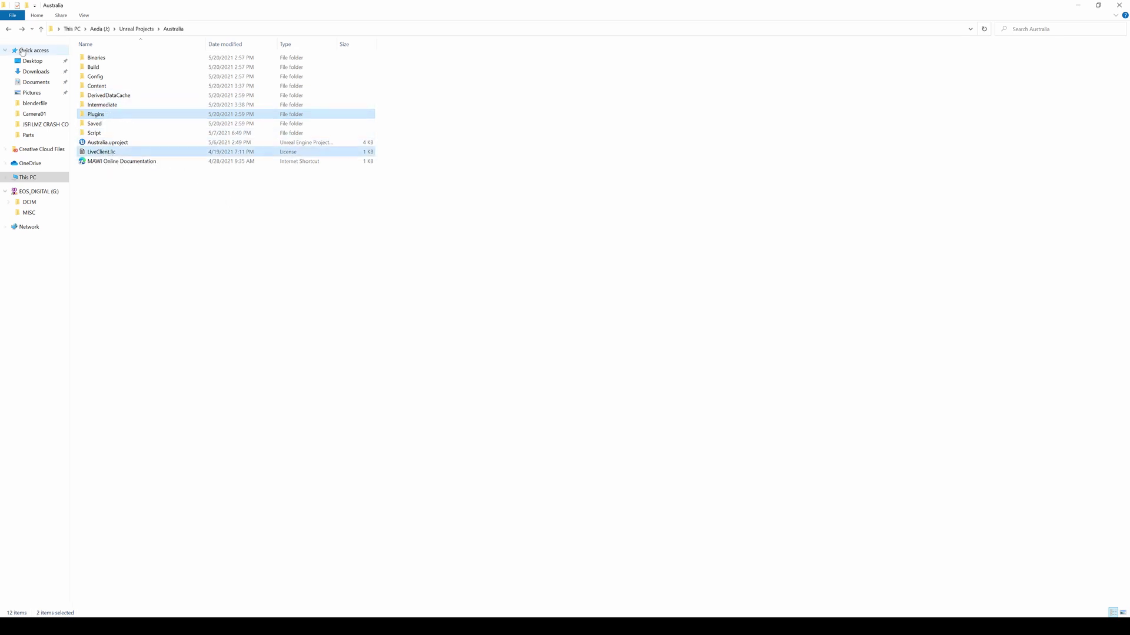
{"action": "key", "text": "alt+Left"}
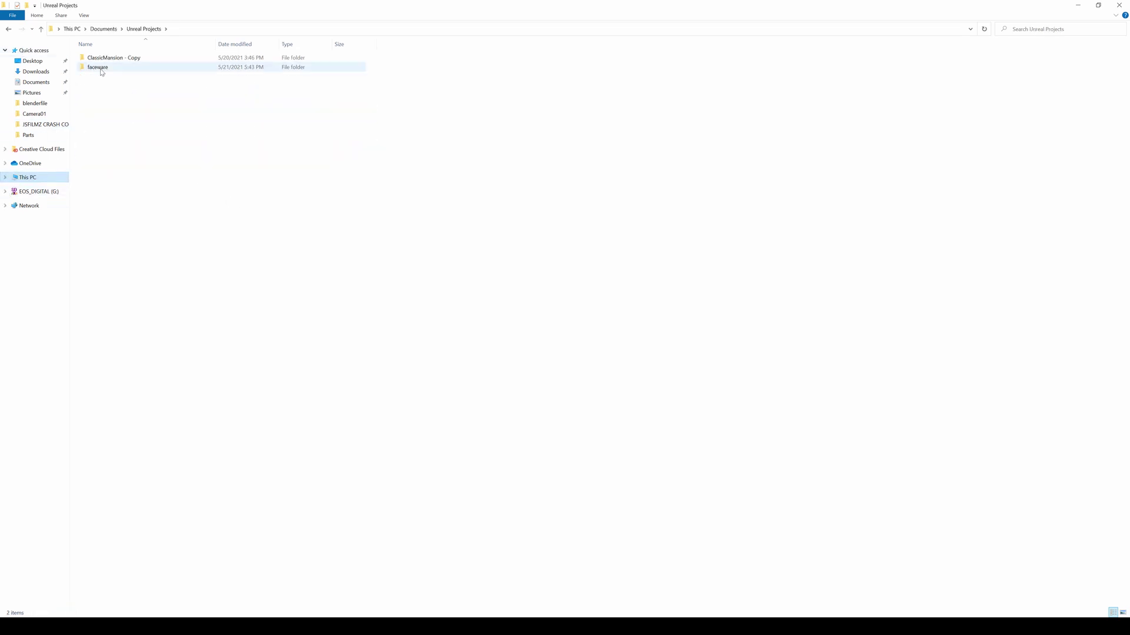
Paste LiveClient.lic and the Plugins folder into the faceware project folder
{"action": "double_click", "coordinate": [99, 68]}
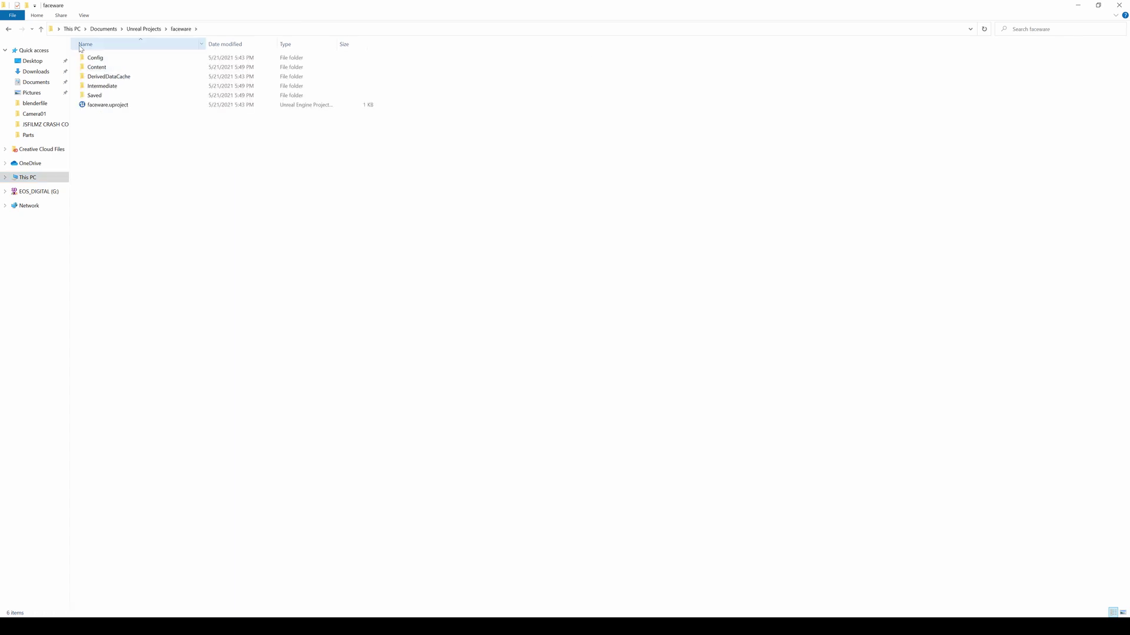
{"action": "right_click", "coordinate": [151, 175]}
{"action": "left_click", "coordinate": [170, 235]}
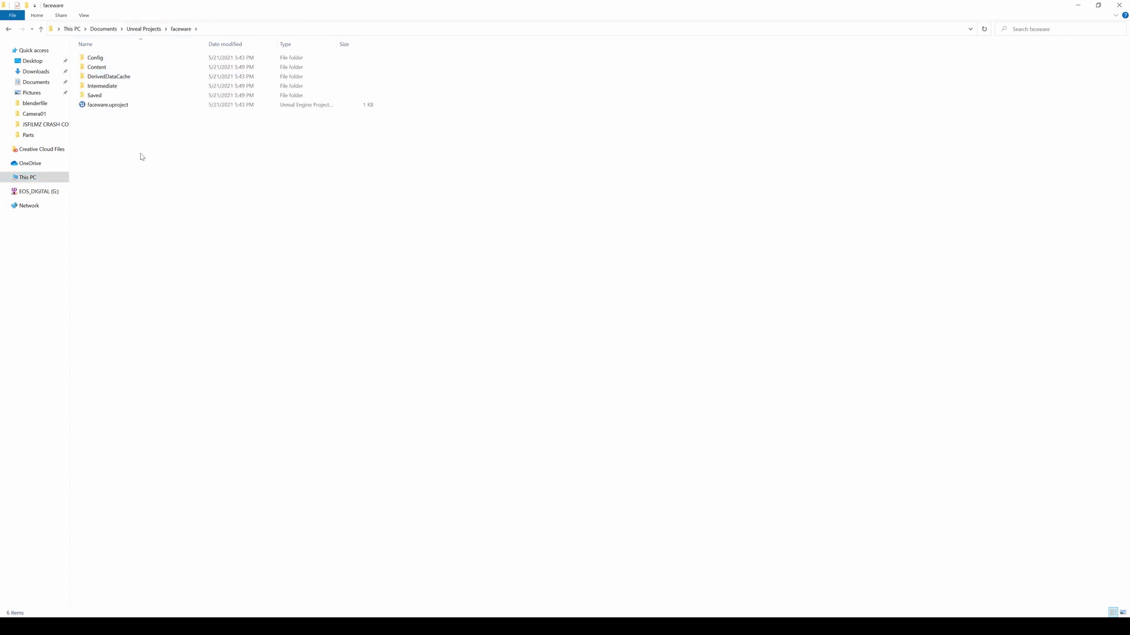
{"action": "left_click", "coordinate": [122, 157]}
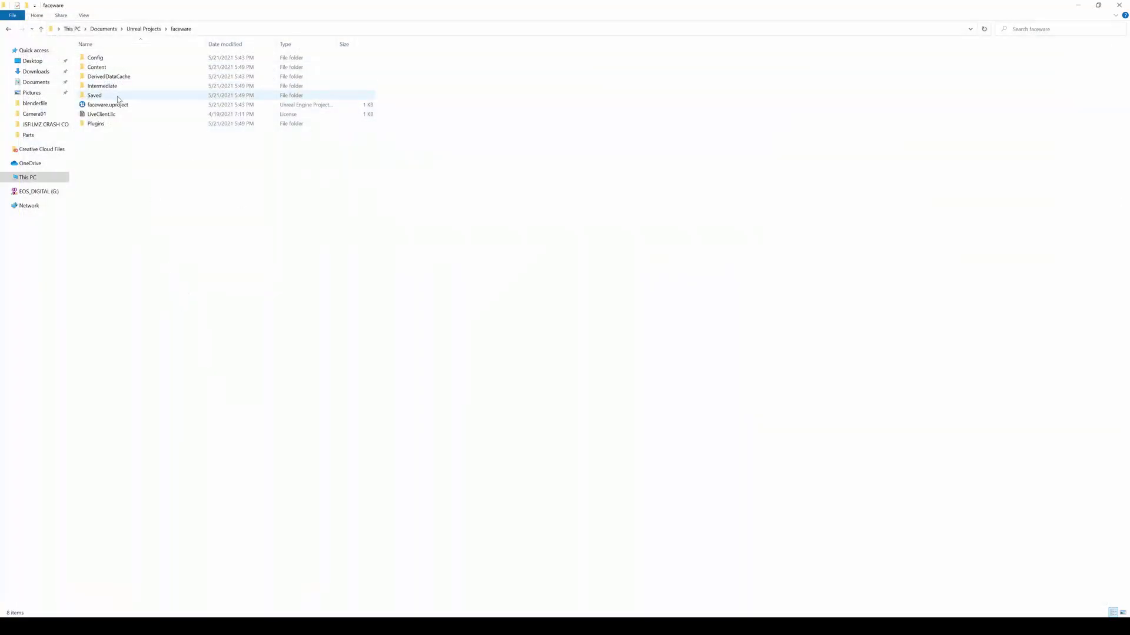
Check the LiveClient plugin folder inside faceware's Plugins folder
{"action": "left_click", "coordinate": [107, 105]}
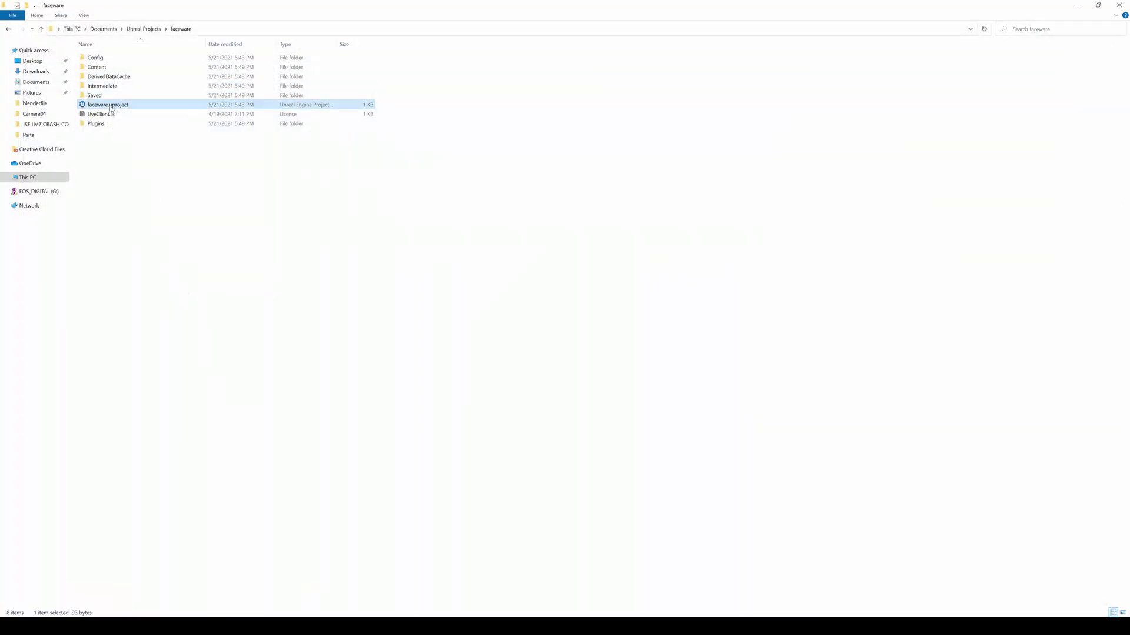
{"action": "left_click", "coordinate": [103, 125]}
{"action": "double_click", "coordinate": [102, 125]}
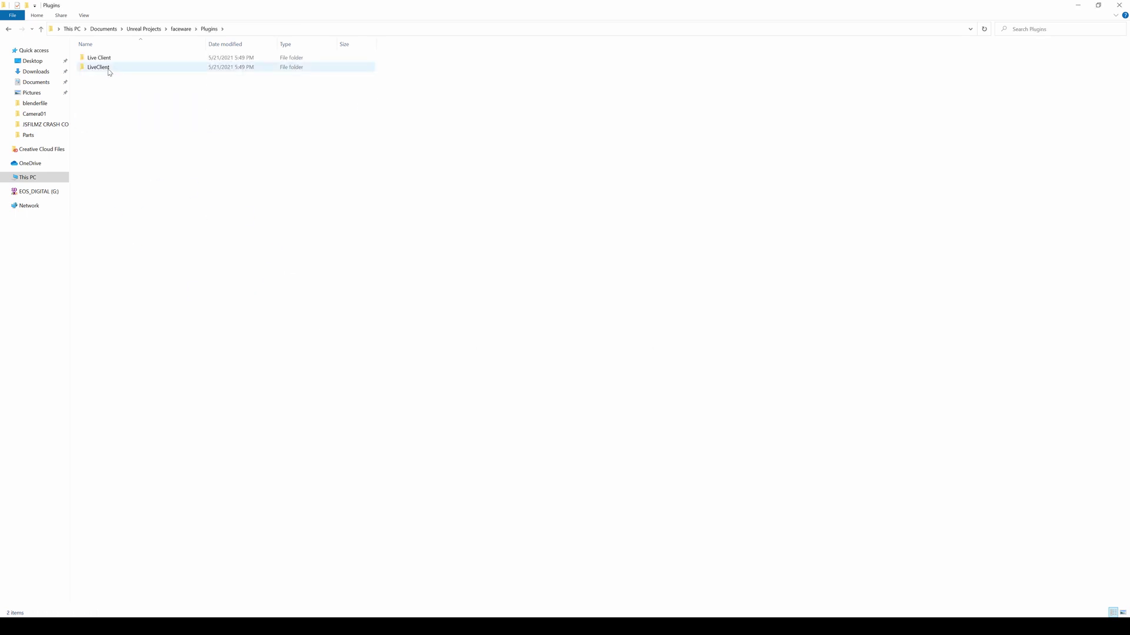
{"action": "double_click", "coordinate": [108, 68]}
{"action": "left_click", "coordinate": [9, 29]}
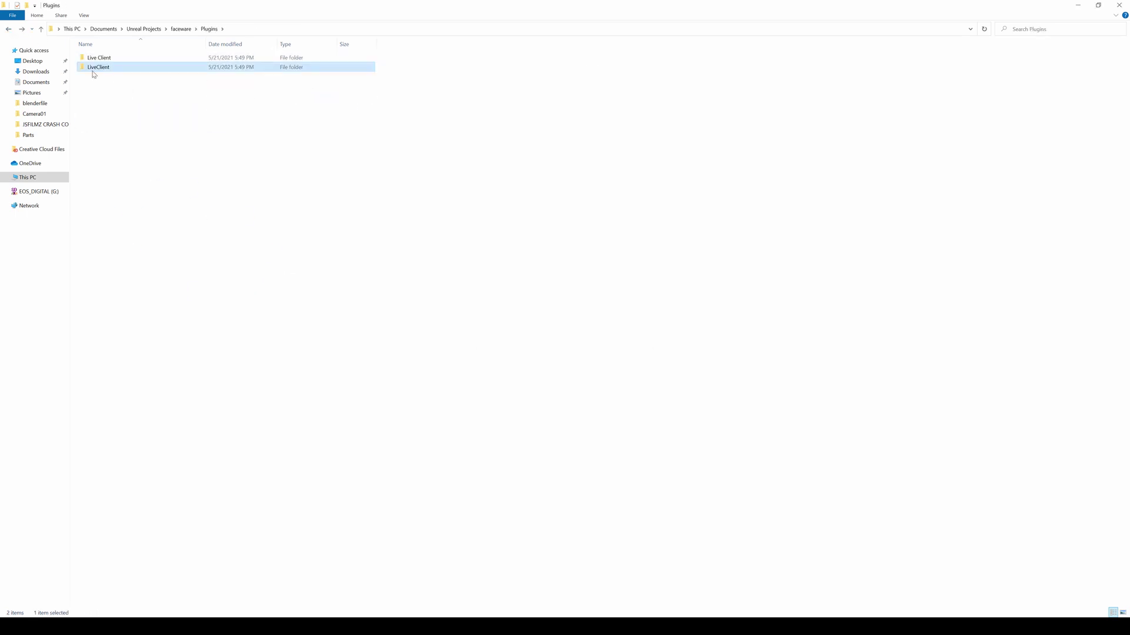
{"action": "double_click", "coordinate": [94, 67]}
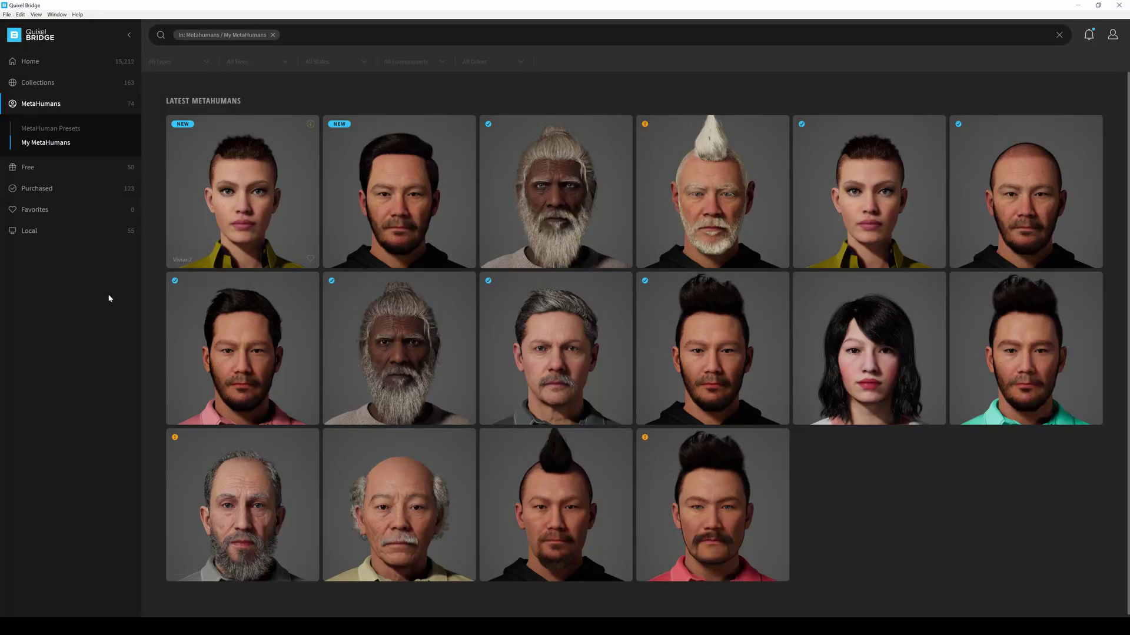
Select the downloaded Vivian MetaHuman in My MetaHumans and export it to Unreal Engine
{"action": "scroll", "coordinate": [641, 529], "scroll_direction": "down", "scroll_amount": 1}
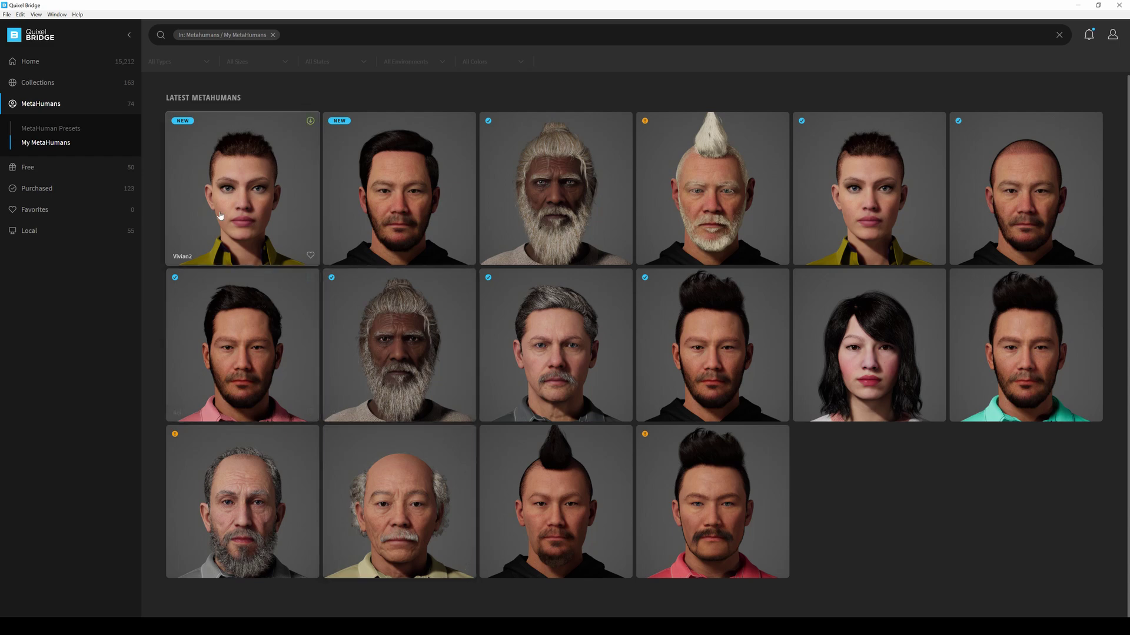
{"action": "left_click", "coordinate": [247, 206]}
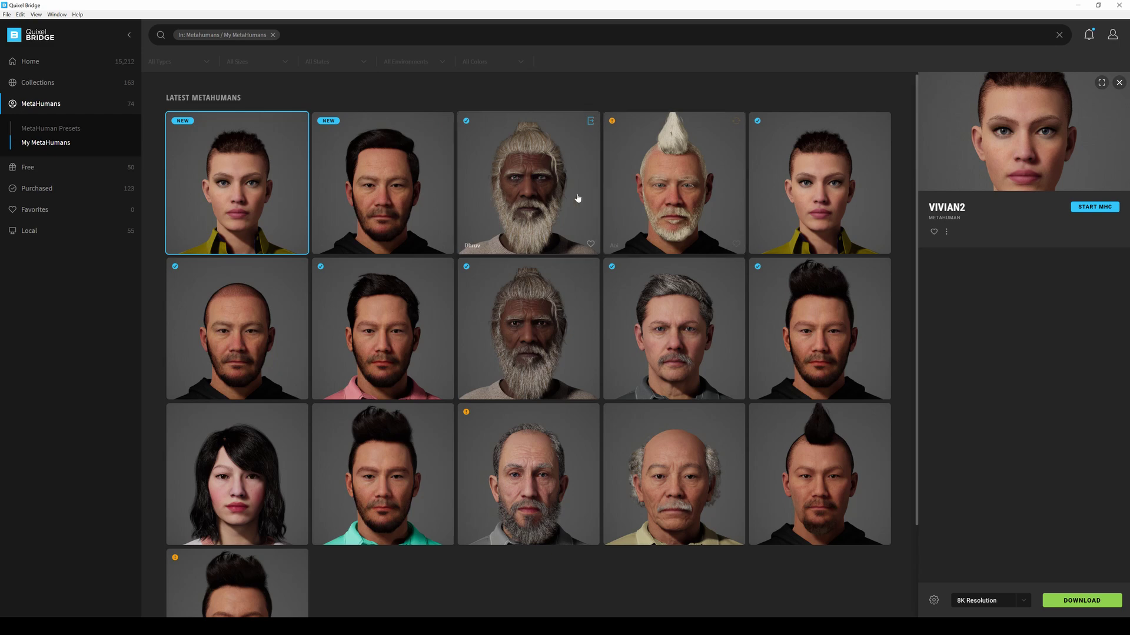
{"action": "left_click", "coordinate": [756, 161]}
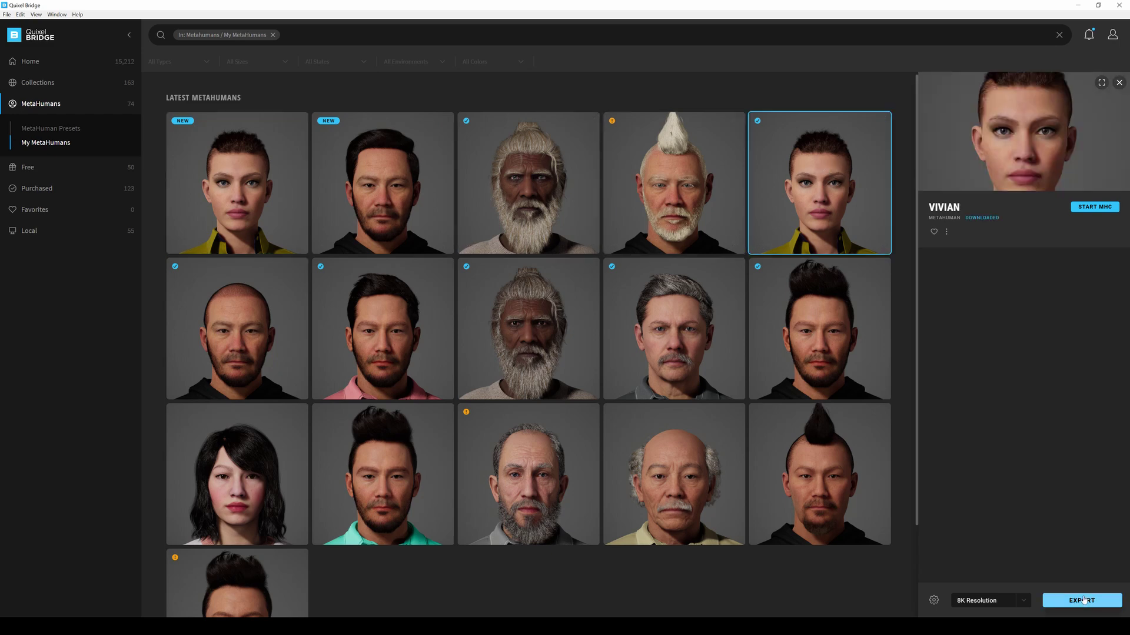
{"action": "left_click", "coordinate": [1082, 601]}
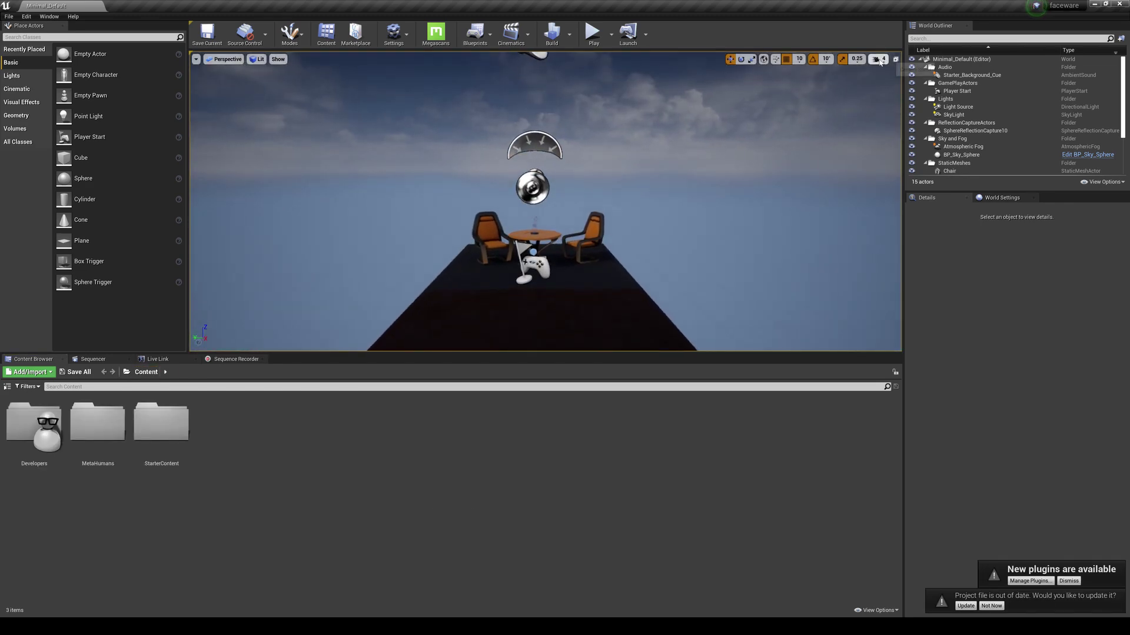
Lower the viewport camera speed from 4 to 2 and open the MetaHumans/Vivian folder
{"action": "left_click", "coordinate": [880, 61]}
{"action": "left_click_drag", "start_coordinate": [904, 80], "coordinate": [884, 80]}
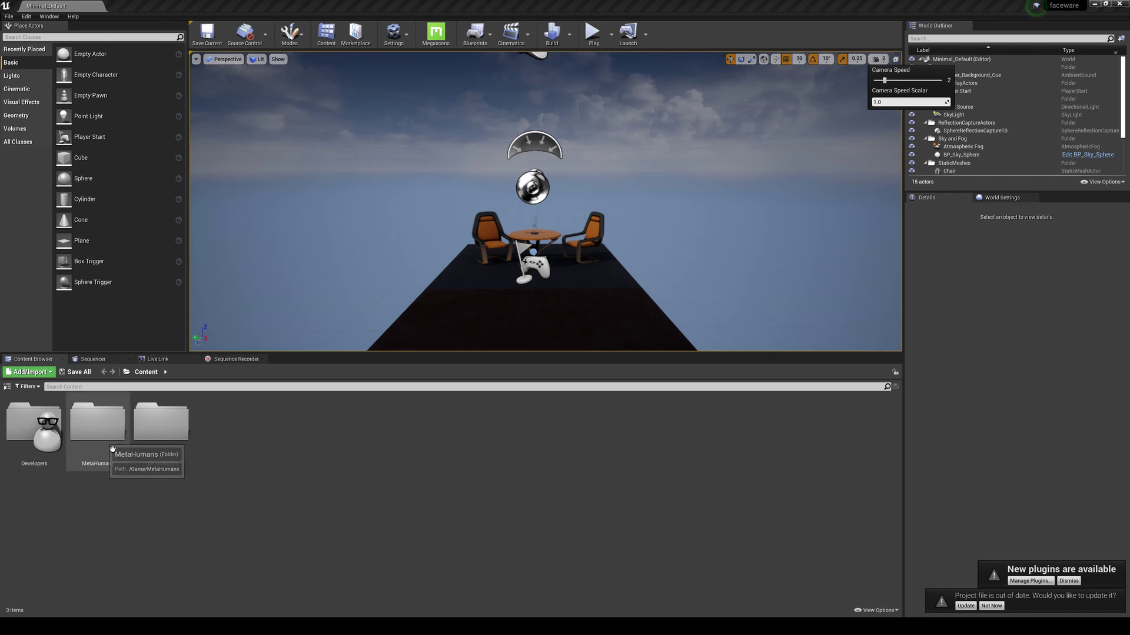
{"action": "double_click", "coordinate": [112, 449]}
{"action": "double_click", "coordinate": [125, 436]}
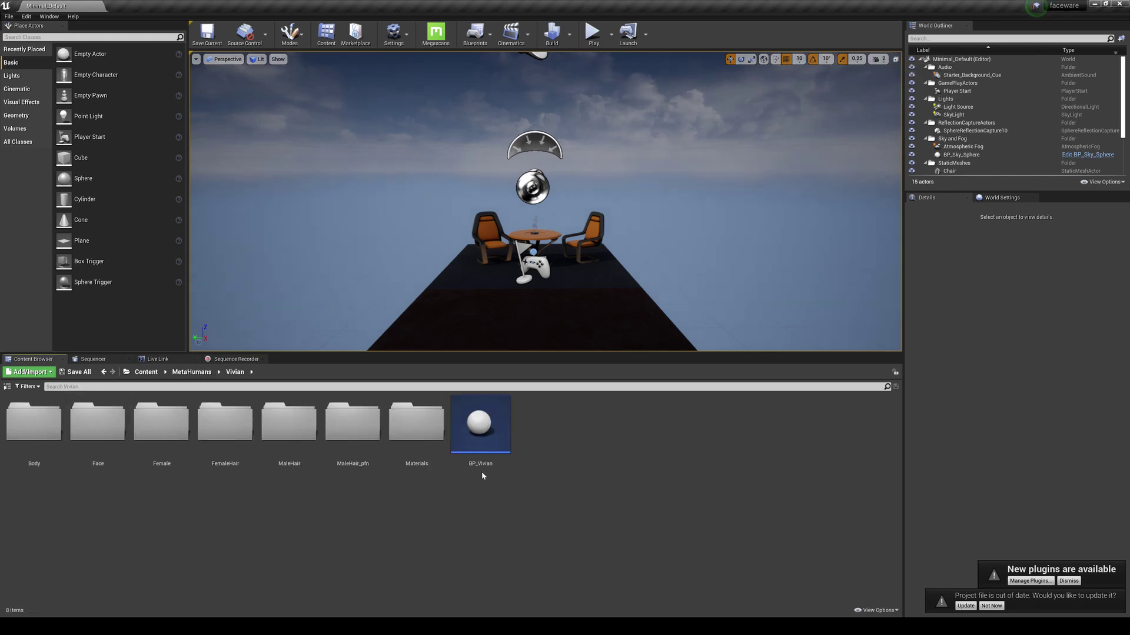
Create a child blueprint of BP_Vivian, keeping the default name BP_Vivian_Child
{"action": "mouse_move", "coordinate": [482, 439]}
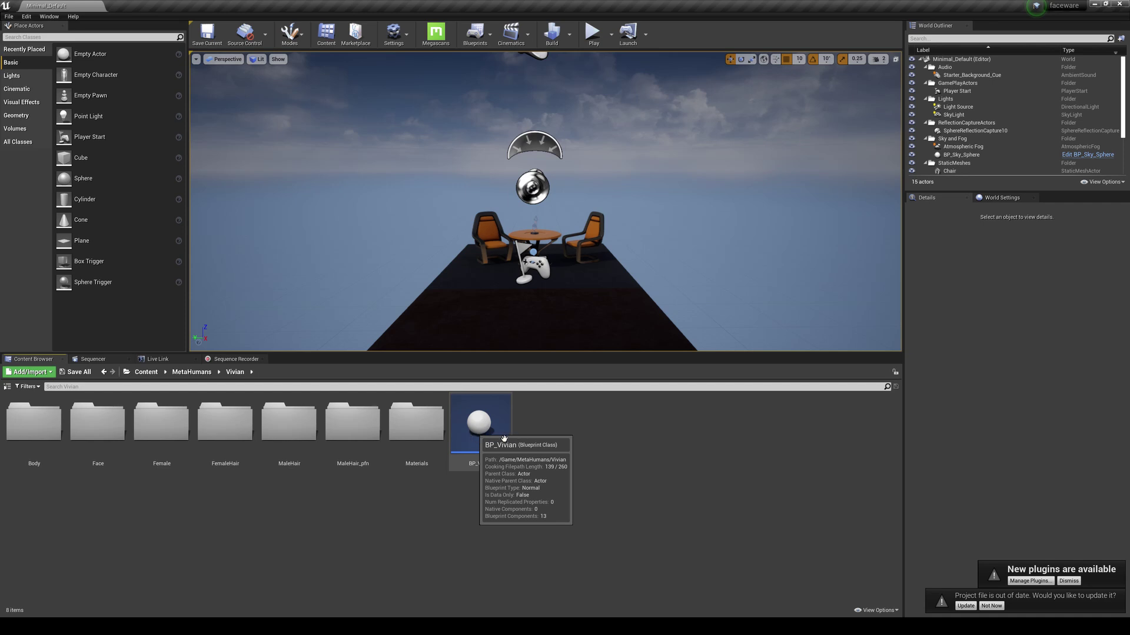
{"action": "double_click", "coordinate": [477, 434]}
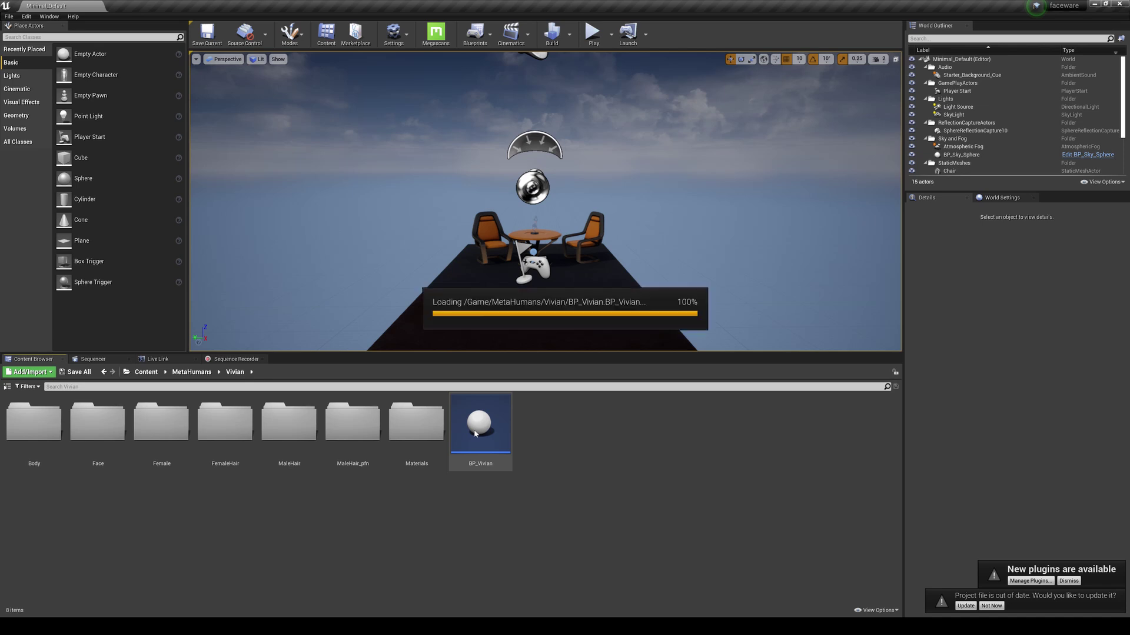
{"action": "right_click", "coordinate": [476, 435]}
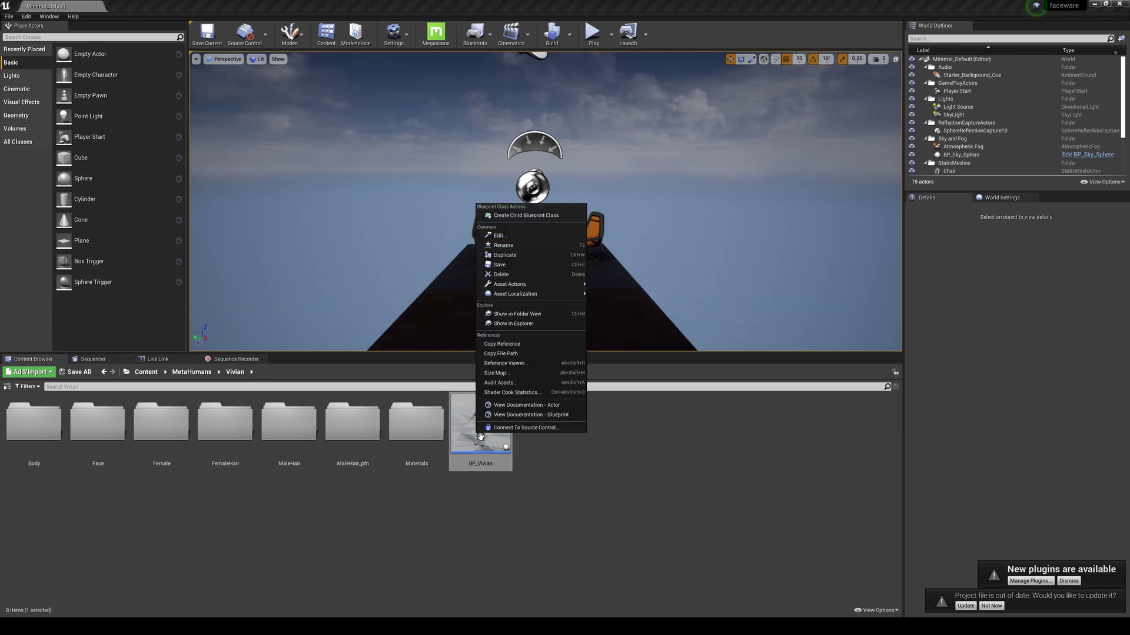
{"action": "left_click", "coordinate": [524, 215]}
{"action": "key", "text": "Return"}
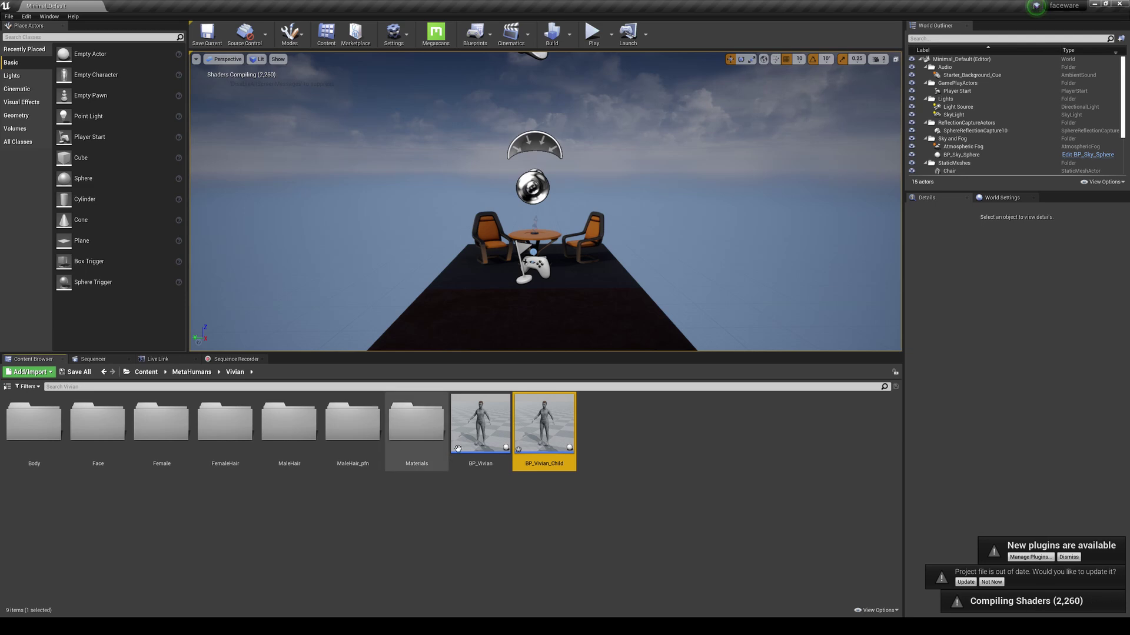
Drop BP_Vivian_Child on the floor by the table, zoom in, and enlarge its component list
{"action": "left_click", "coordinate": [532, 321]}
{"action": "left_click_drag", "start_coordinate": [544, 423], "coordinate": [542, 307]}
{"action": "scroll", "coordinate": [542, 308], "scroll_direction": "up", "scroll_amount": 6}
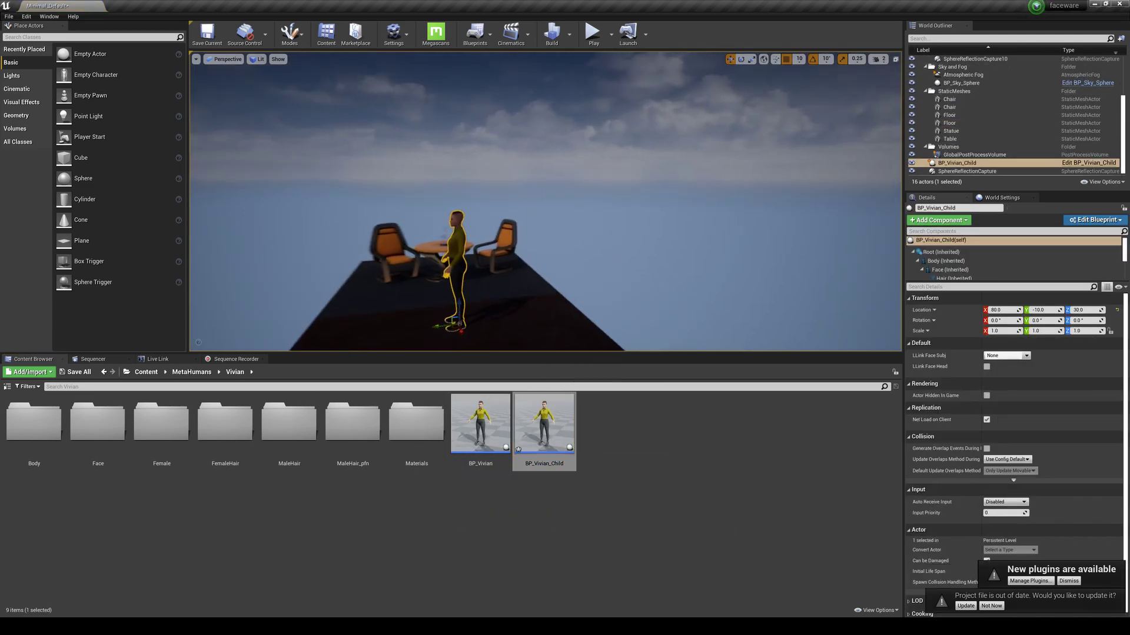
{"action": "scroll", "coordinate": [542, 307], "scroll_direction": "up", "scroll_amount": 8}
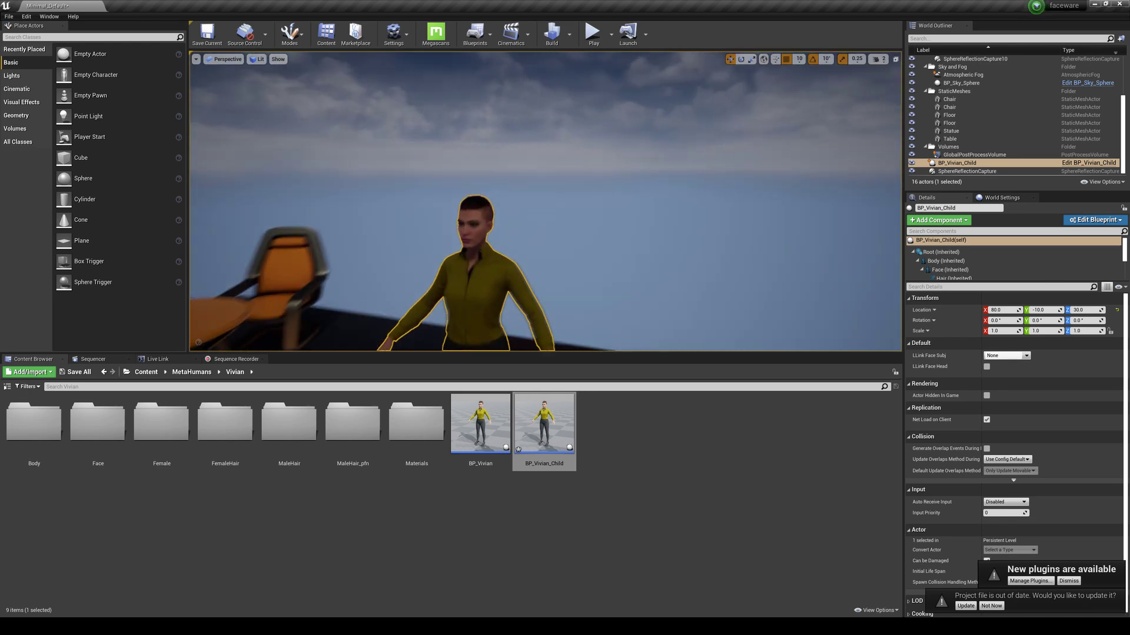
{"action": "scroll", "coordinate": [528, 285], "scroll_direction": "up", "scroll_amount": 2}
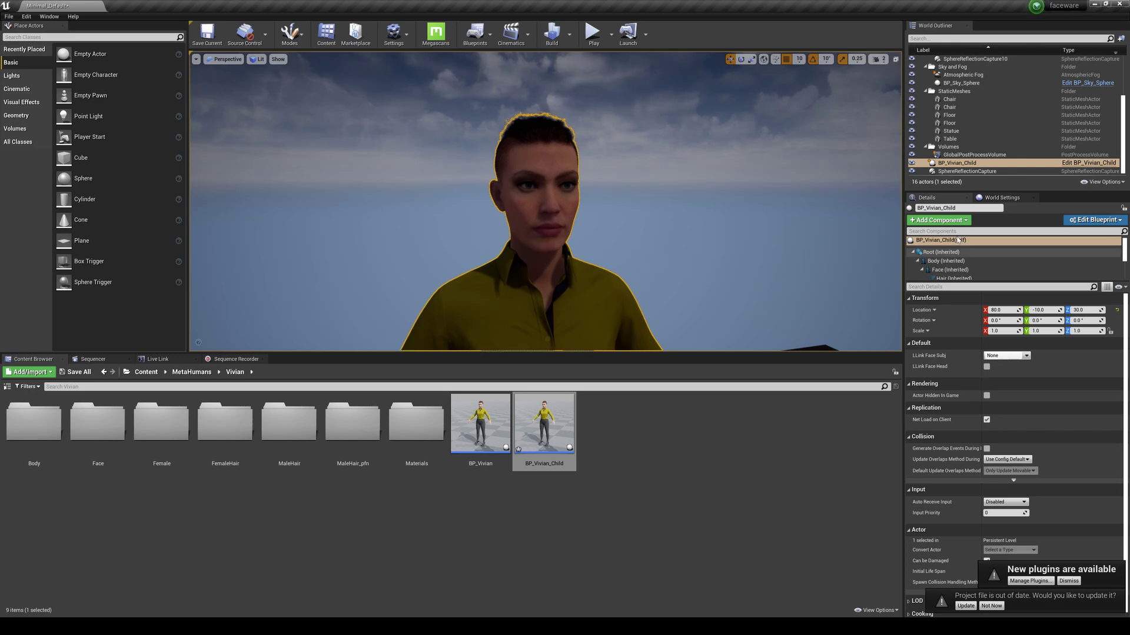
{"action": "left_click_drag", "start_coordinate": [958, 287], "coordinate": [958, 407]}
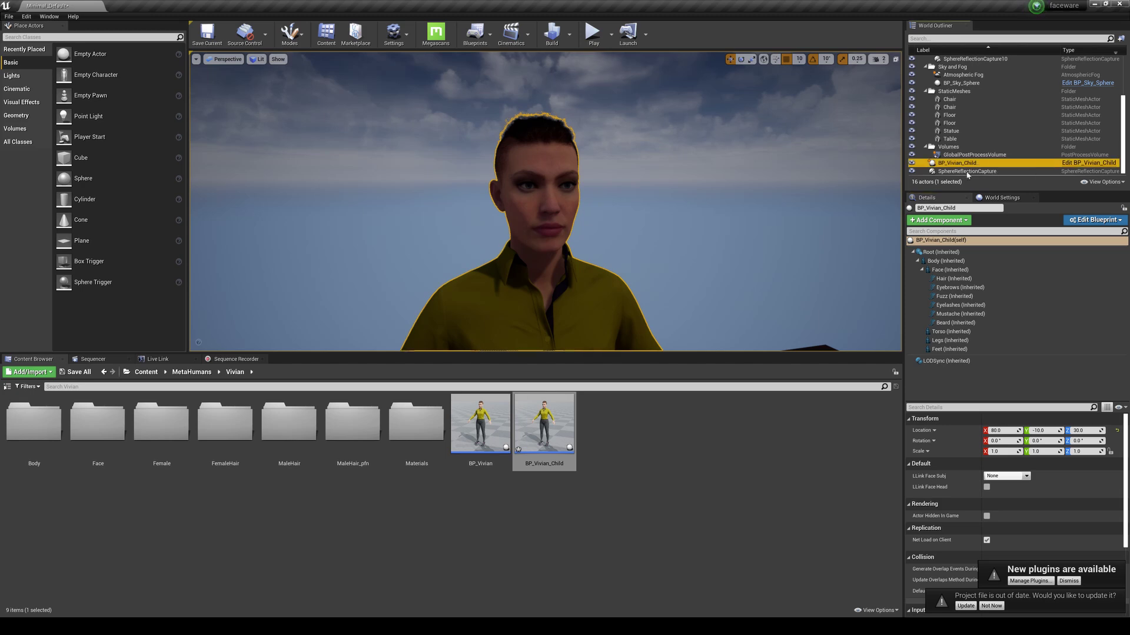
Add a FacewareLive component to BP_Vivian_Child and dismiss the plugins notice
{"action": "left_click", "coordinate": [939, 220]}
{"action": "left_click", "coordinate": [965, 333]}
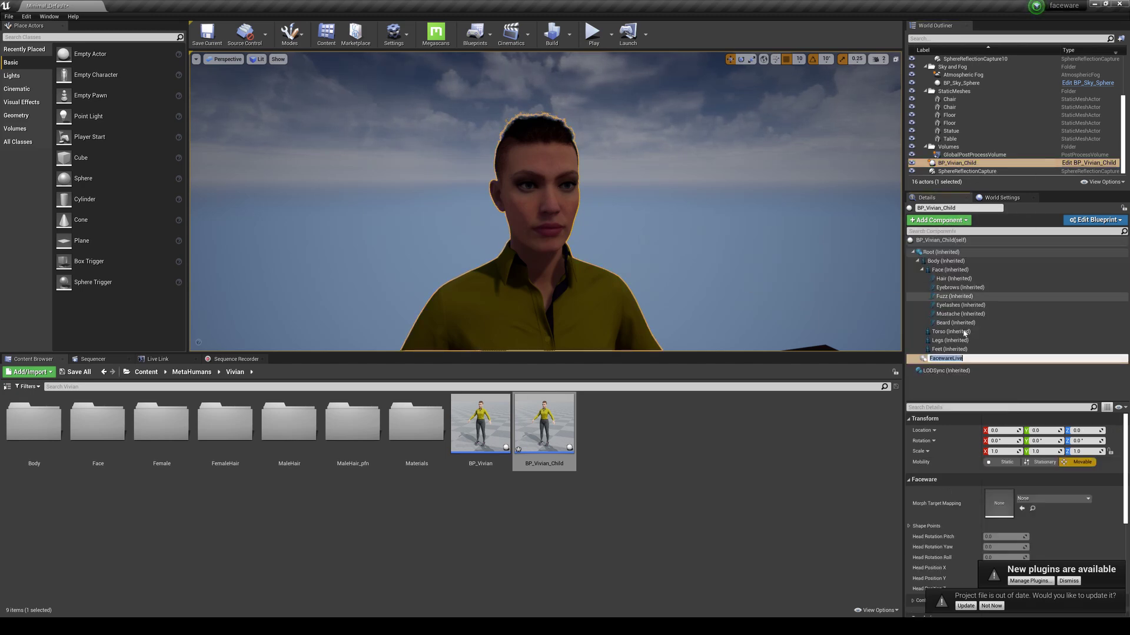
{"action": "key", "text": "Return"}
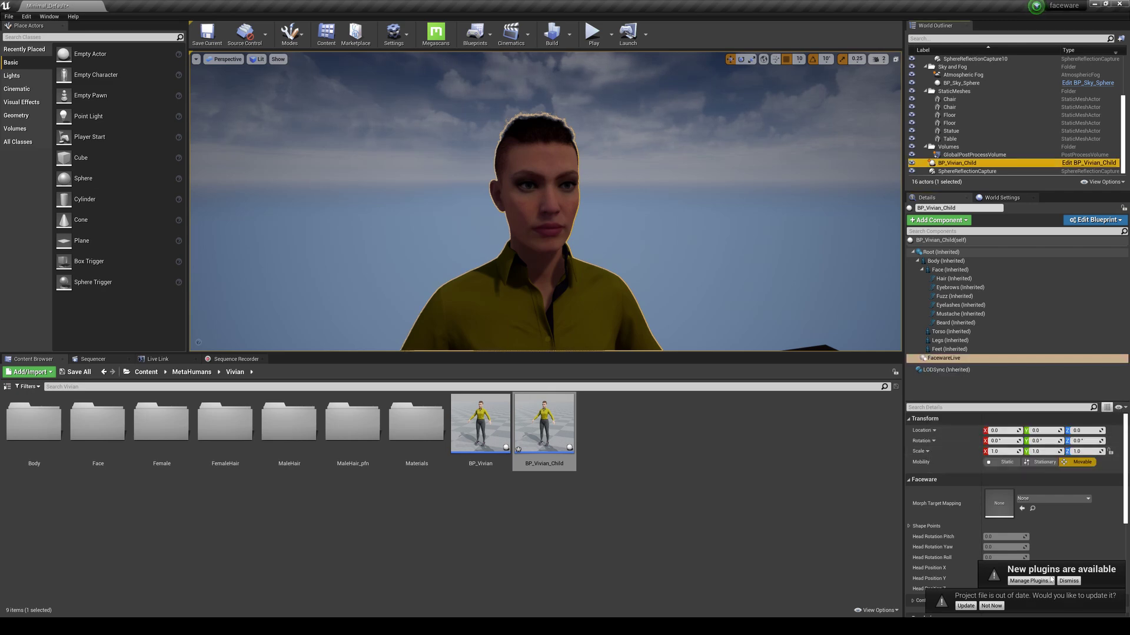
{"action": "left_click", "coordinate": [1069, 581]}
Turn on Editor Live Stream in the FacewareLive Configuration settings
{"action": "scroll", "coordinate": [986, 503], "scroll_direction": "down", "scroll_amount": 1}
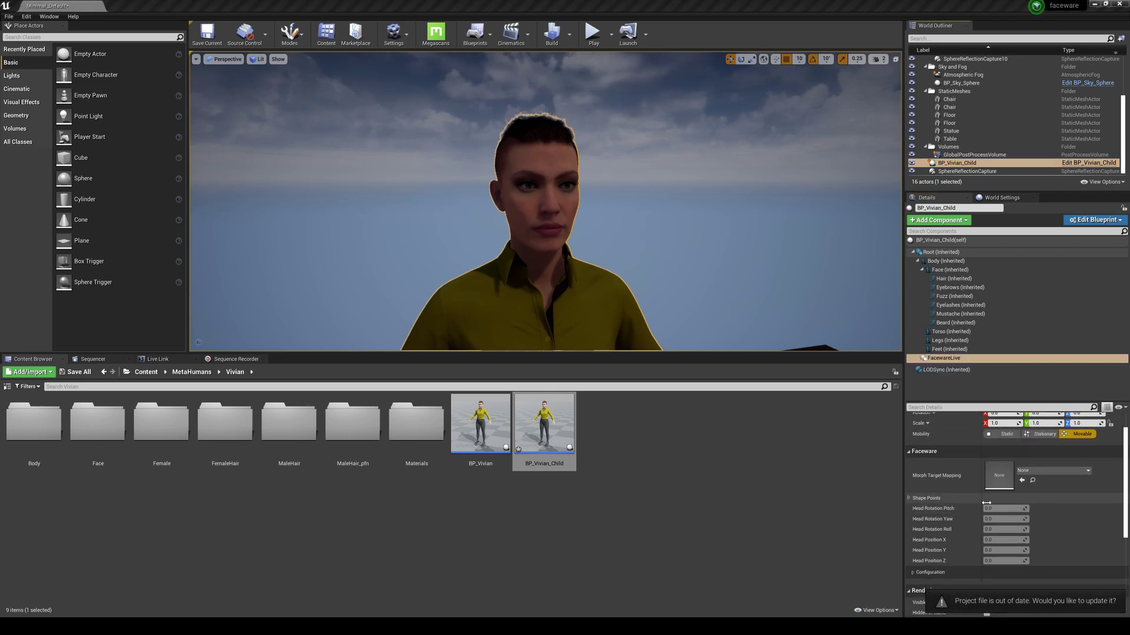
{"action": "scroll", "coordinate": [986, 503], "scroll_direction": "down", "scroll_amount": 1}
{"action": "left_click", "coordinate": [949, 557]}
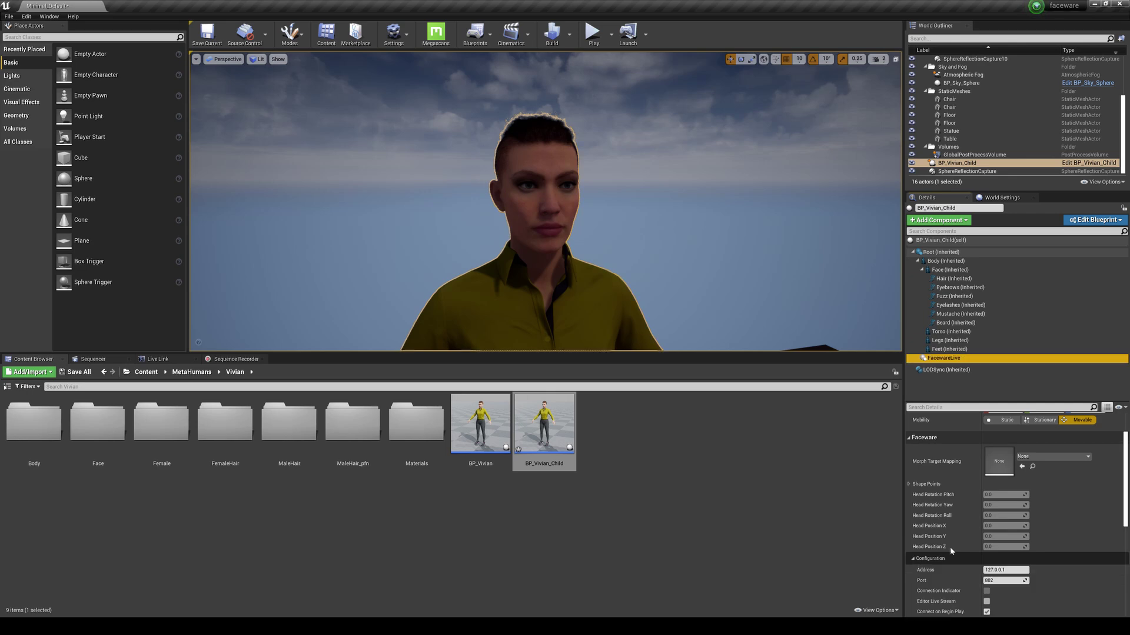
{"action": "scroll", "coordinate": [950, 550], "scroll_direction": "down", "scroll_amount": 2}
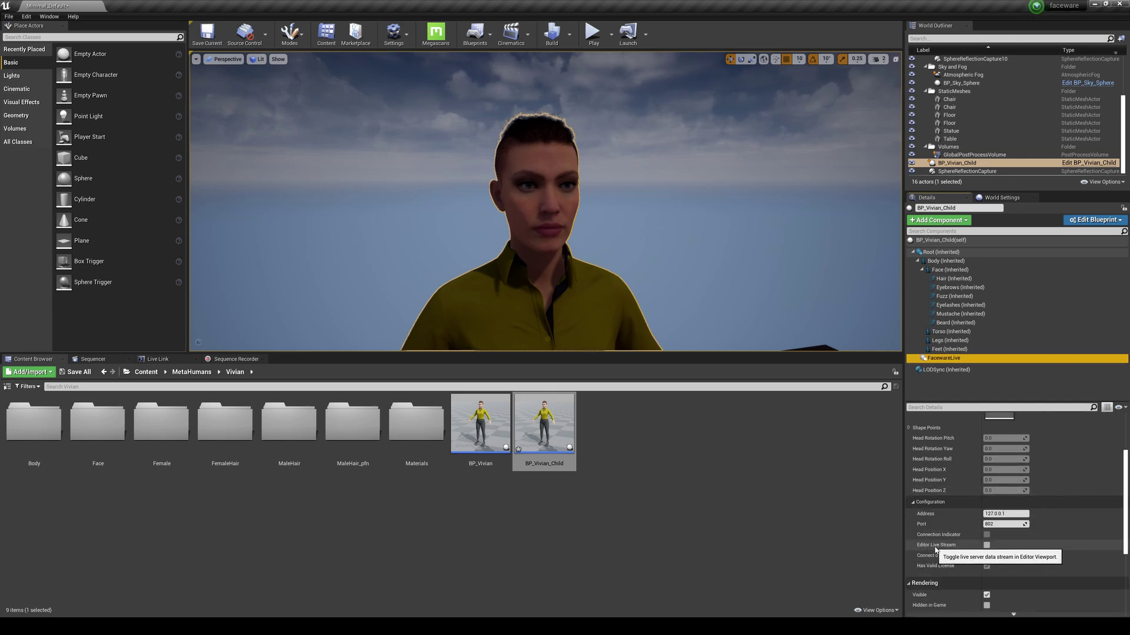
{"action": "left_click", "coordinate": [987, 546]}
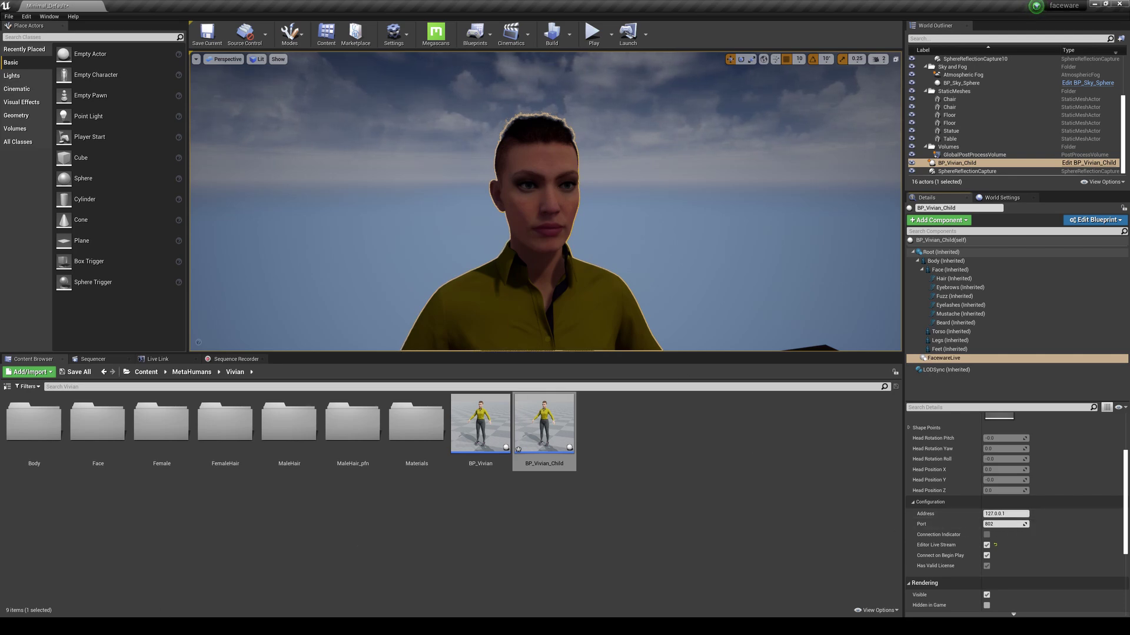
{"action": "key", "text": "alt+Tab"}
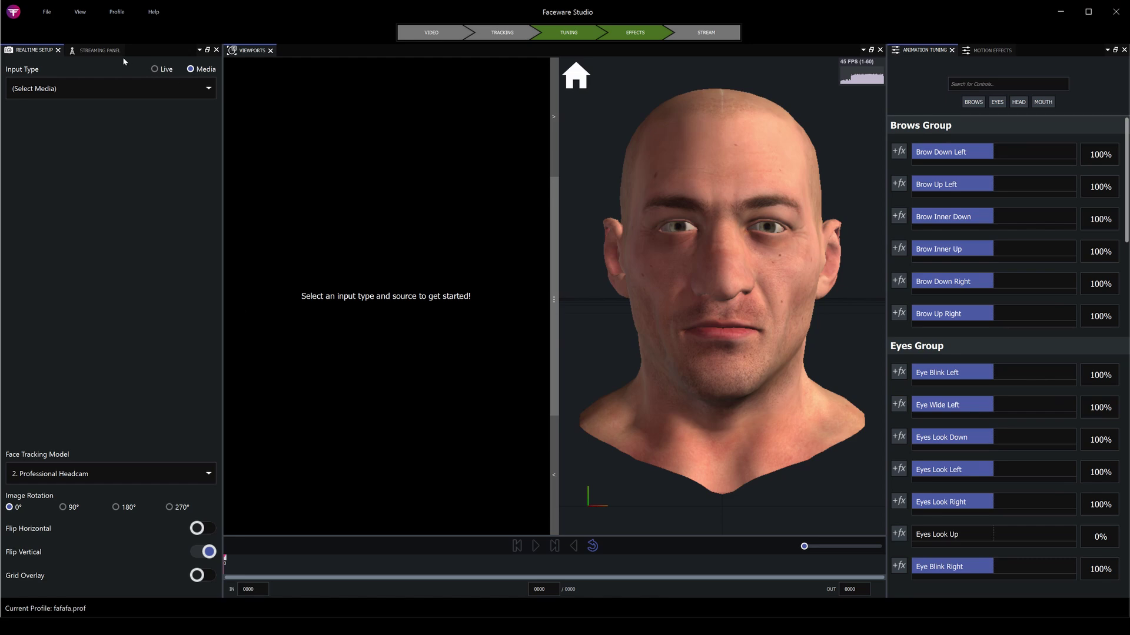
Confirm Faceware Studio's streaming port is 802 in the Streaming Panel
{"action": "left_click", "coordinate": [104, 52]}
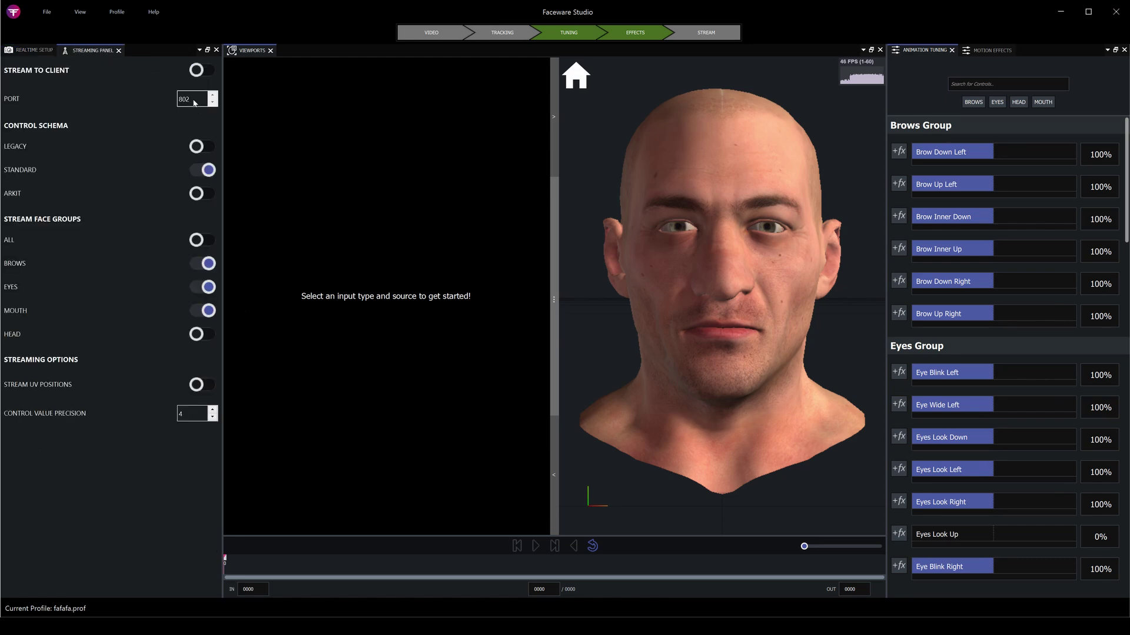
{"action": "key", "text": "alt+Tab"}
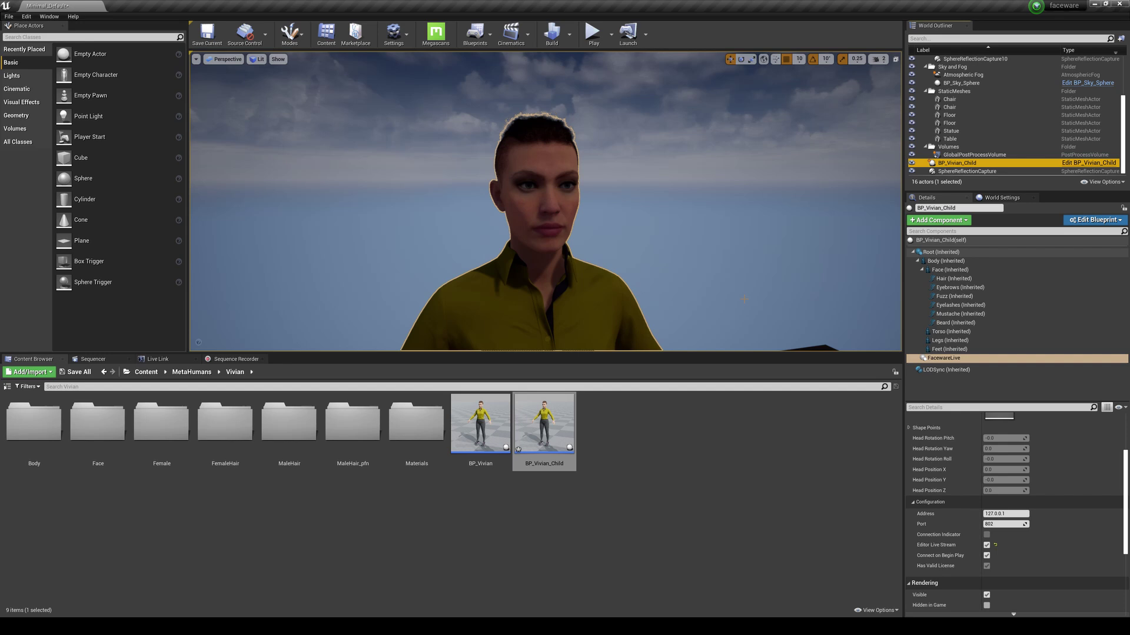
Set the Face component's Anim Class to ABP_FW_Metahuman_Face and start simulating the level
{"action": "left_click", "coordinate": [538, 223]}
{"action": "left_click", "coordinate": [553, 282]}
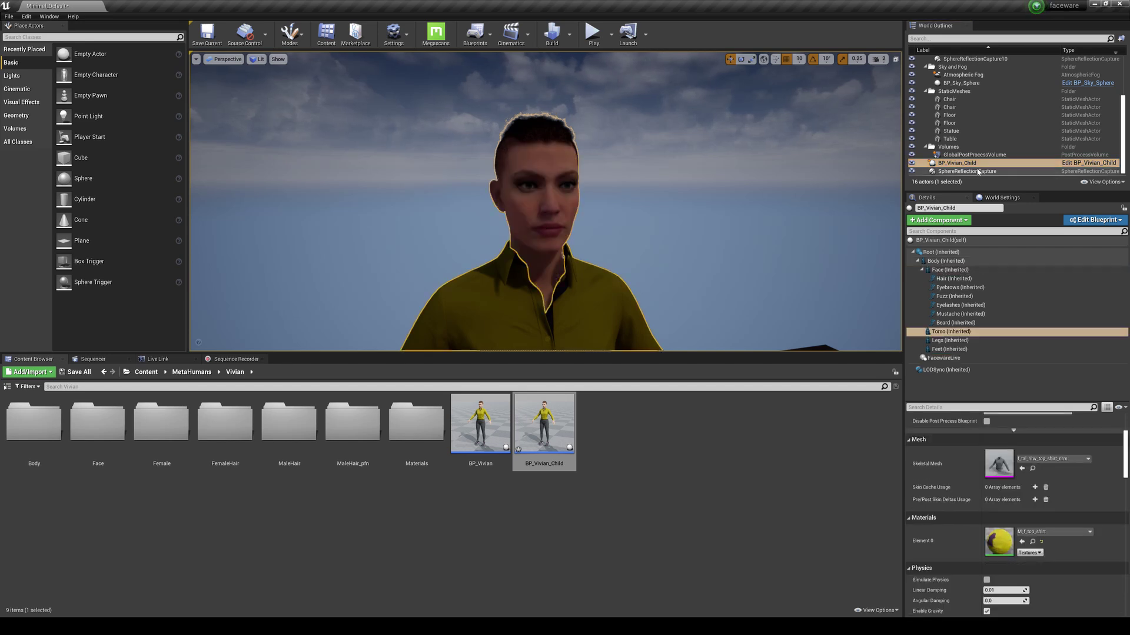
{"action": "left_click", "coordinate": [950, 269]}
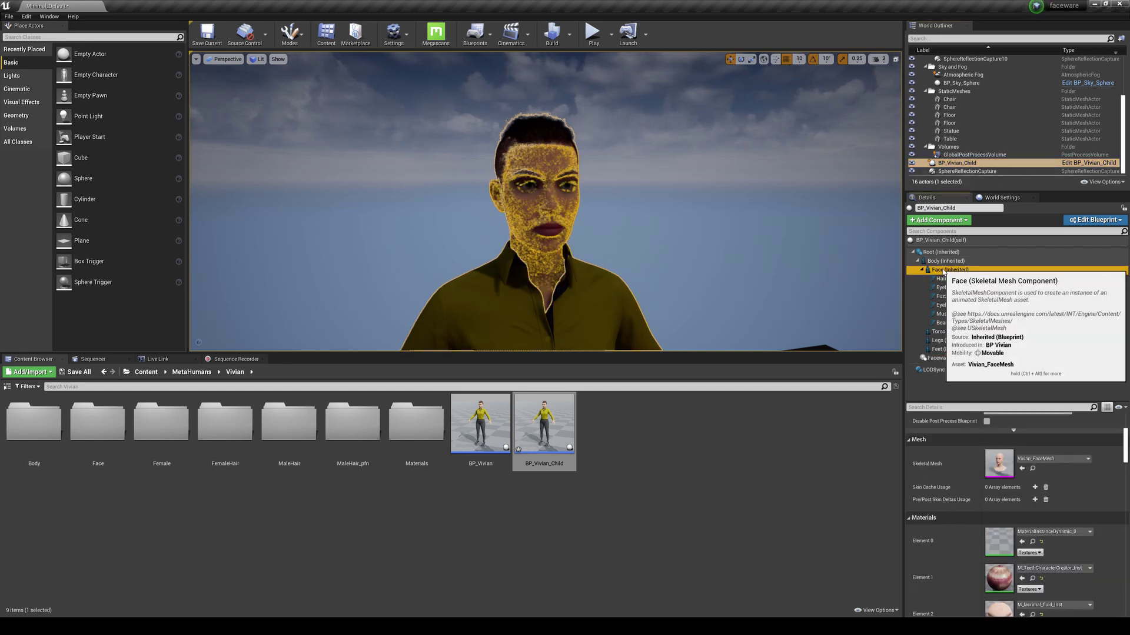
{"action": "scroll", "coordinate": [976, 465], "scroll_direction": "up", "scroll_amount": 3}
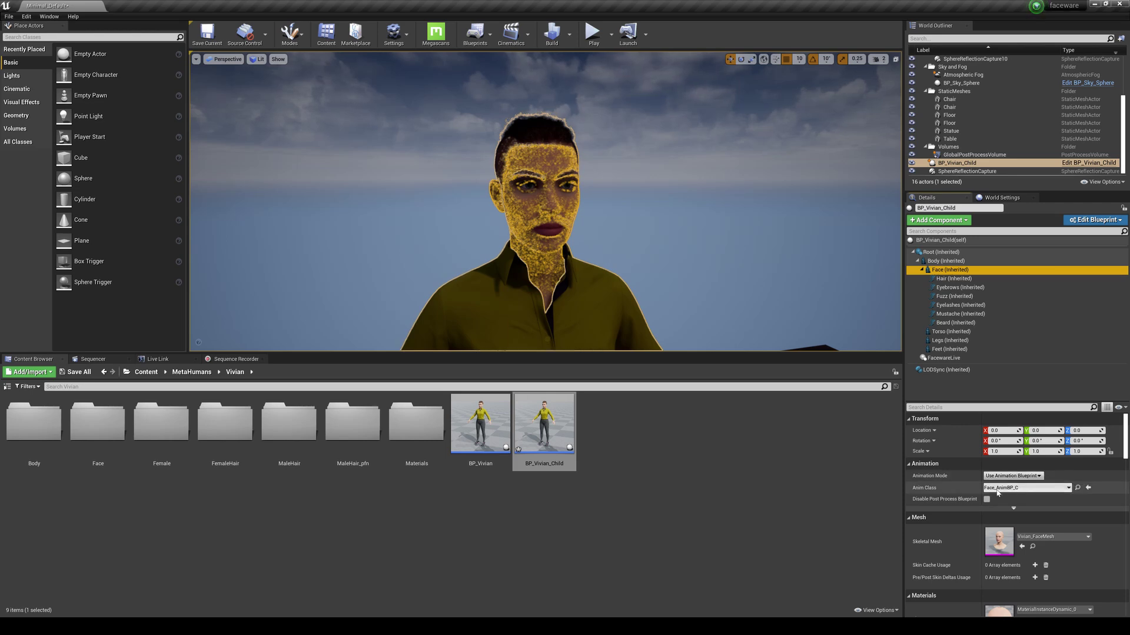
{"action": "left_click", "coordinate": [1027, 488]}
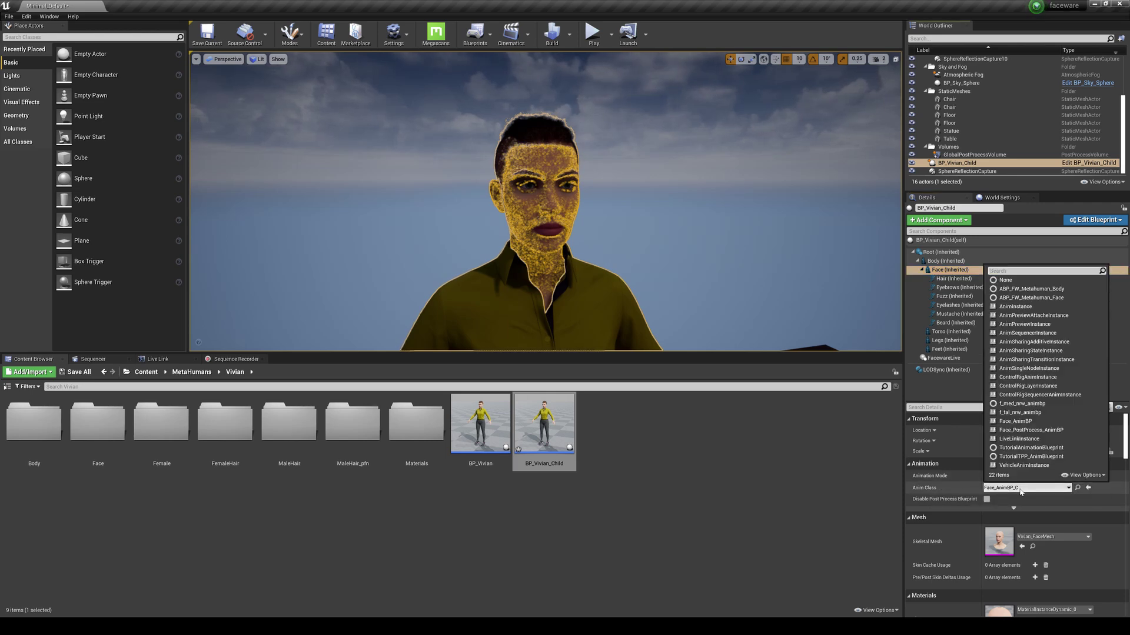
{"action": "left_click", "coordinate": [1025, 299]}
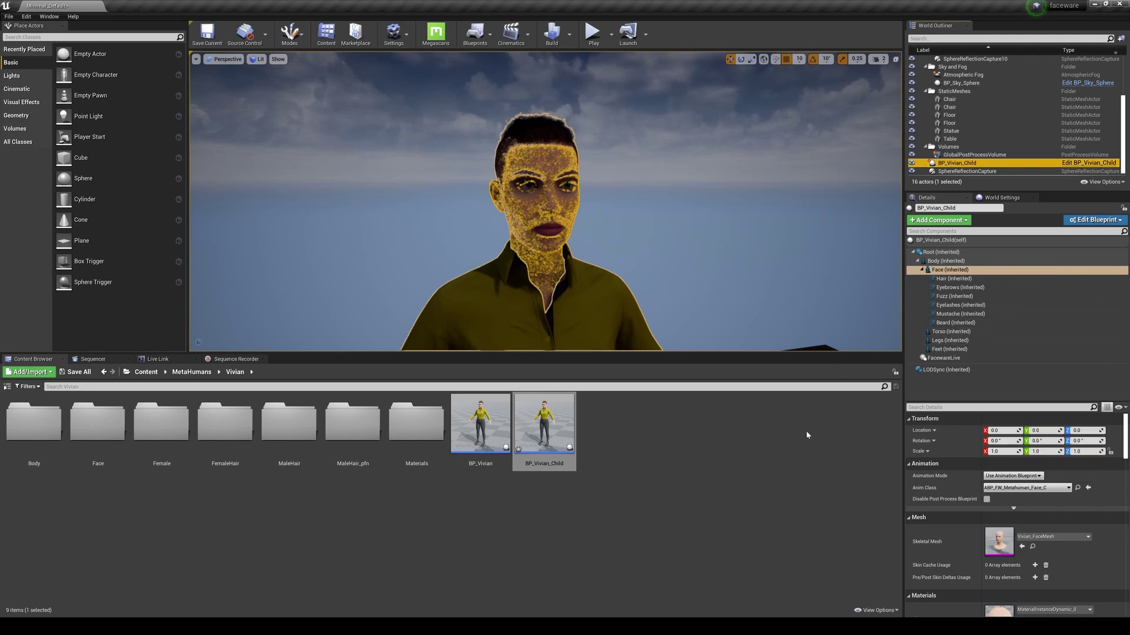
{"action": "left_click", "coordinate": [611, 34]}
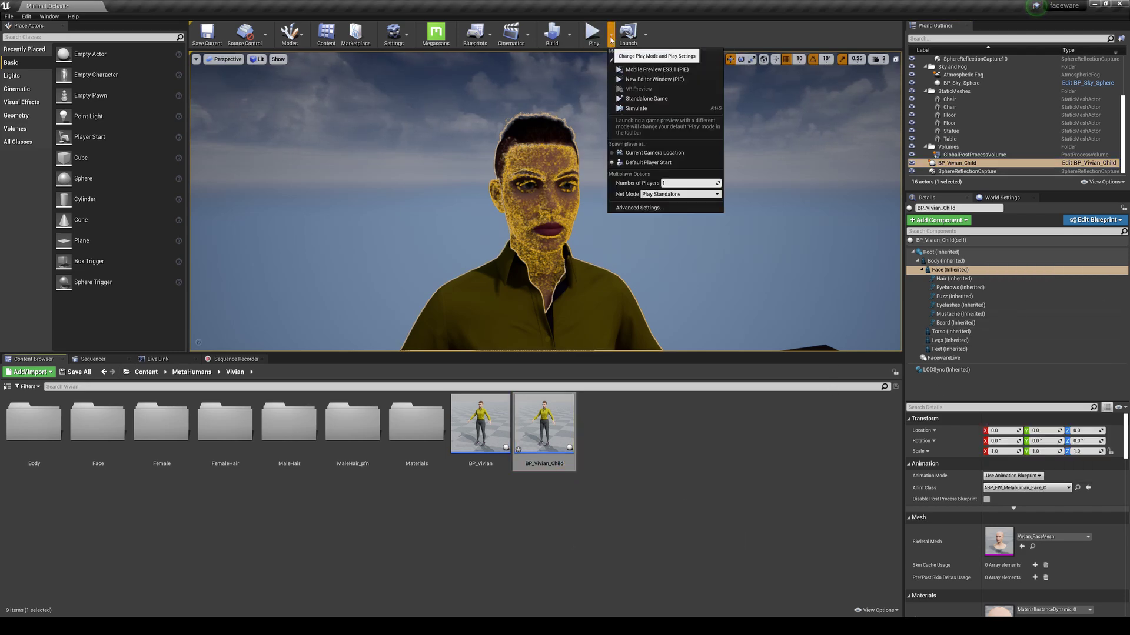
{"action": "left_click", "coordinate": [637, 110]}
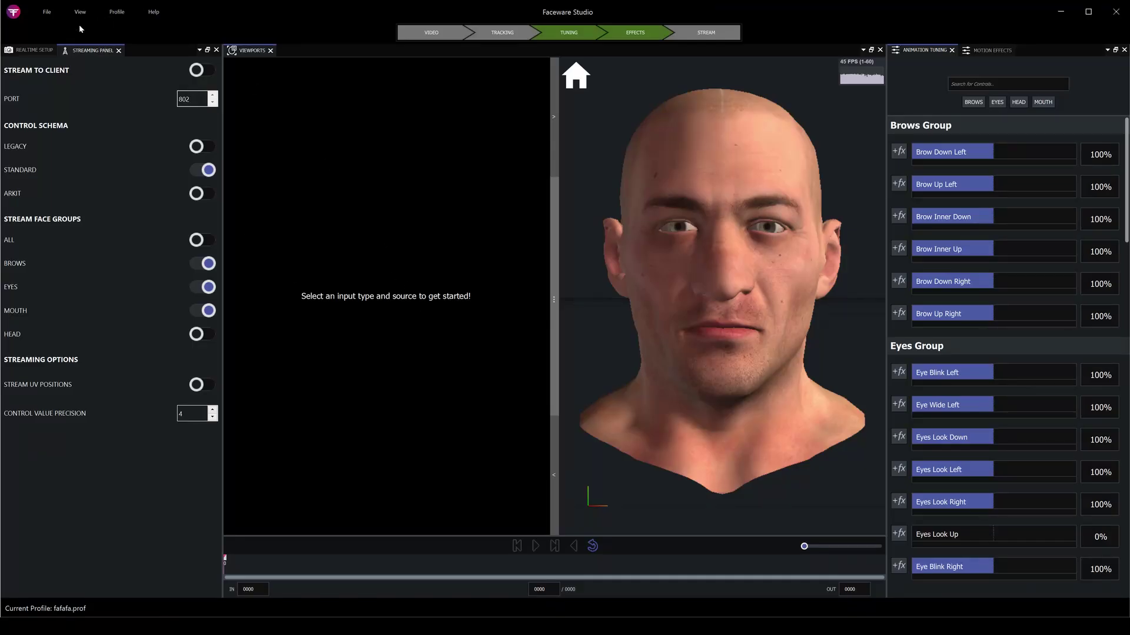
Set the realtime input to the video file PRO_VID_20210520_112920_00_061.mp4
{"action": "left_click", "coordinate": [32, 52]}
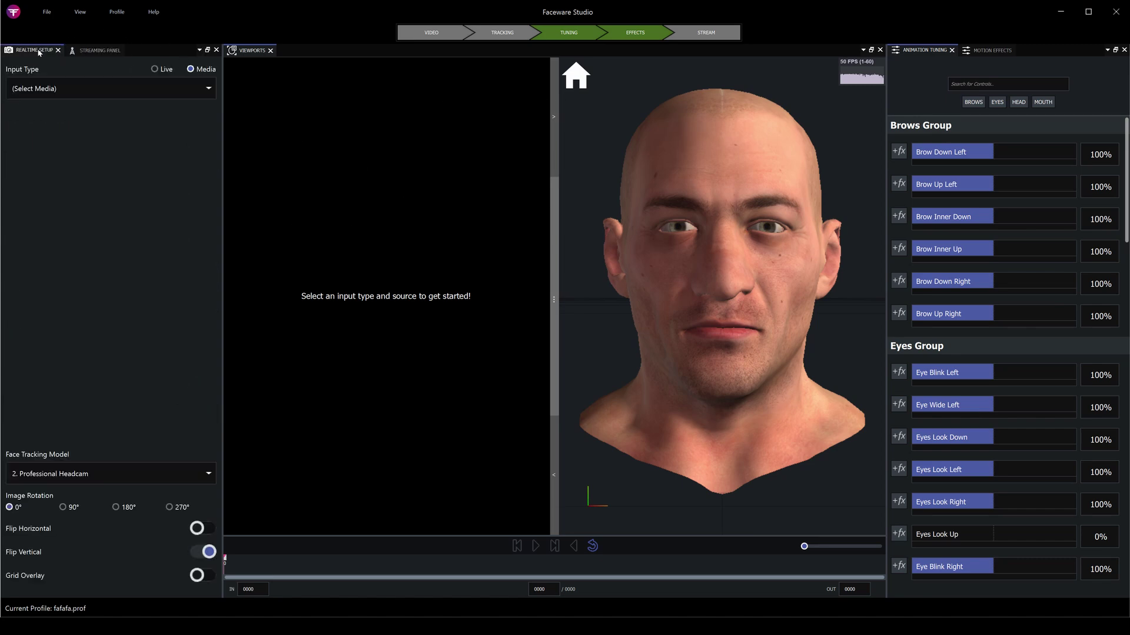
{"action": "left_click", "coordinate": [76, 87]}
{"action": "left_click", "coordinate": [43, 114]}
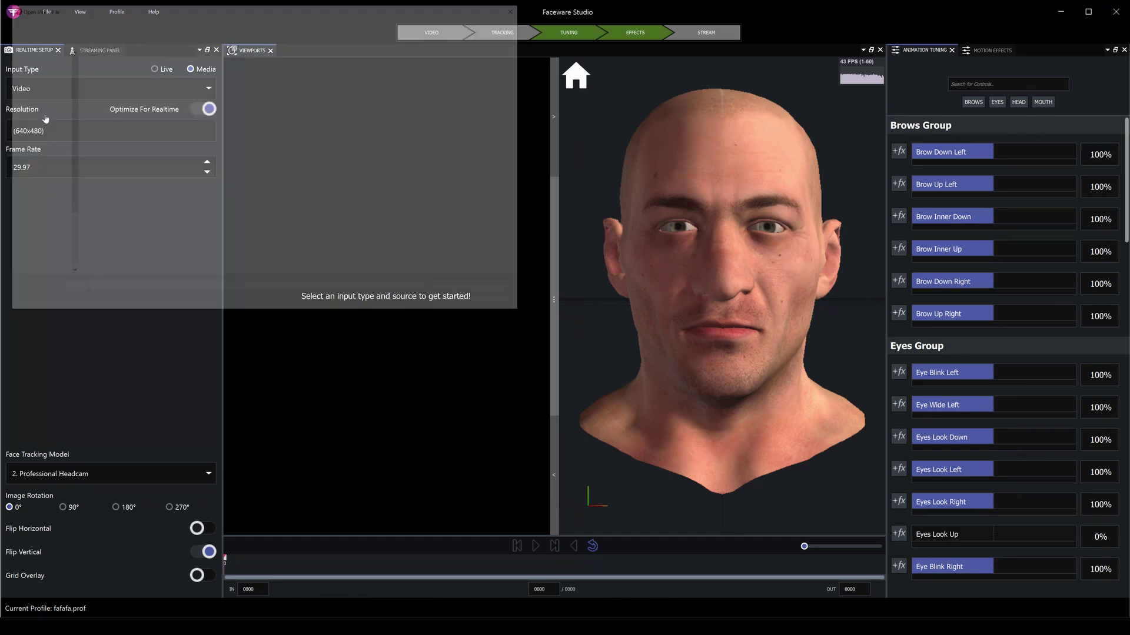
{"action": "left_click", "coordinate": [507, 306]}
{"action": "left_click", "coordinate": [62, 89]}
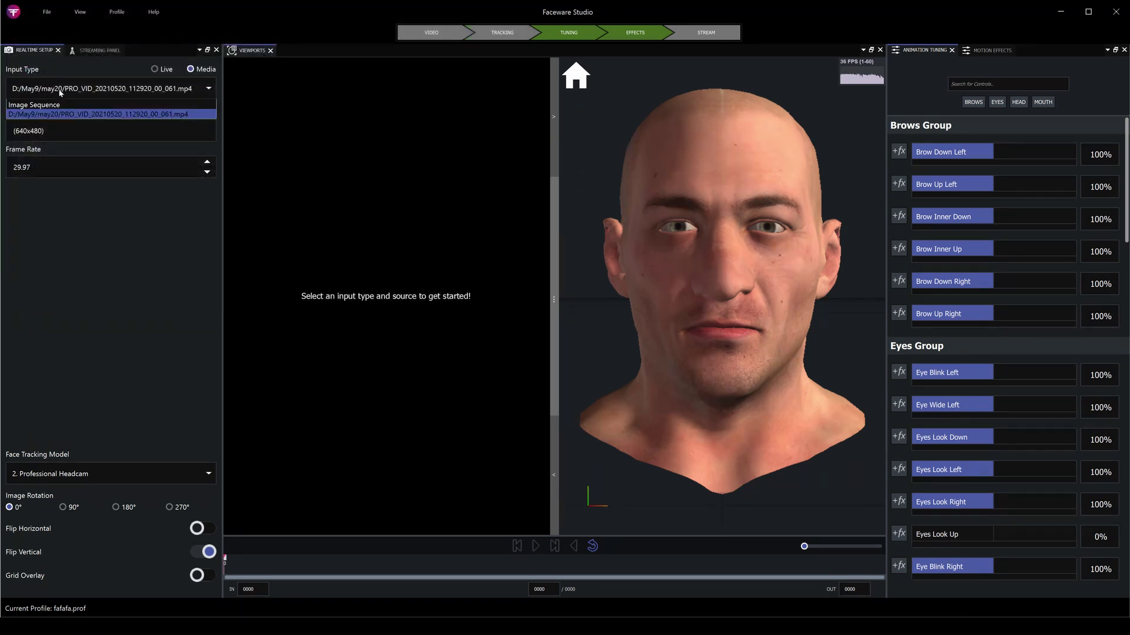
{"action": "left_click", "coordinate": [61, 134]}
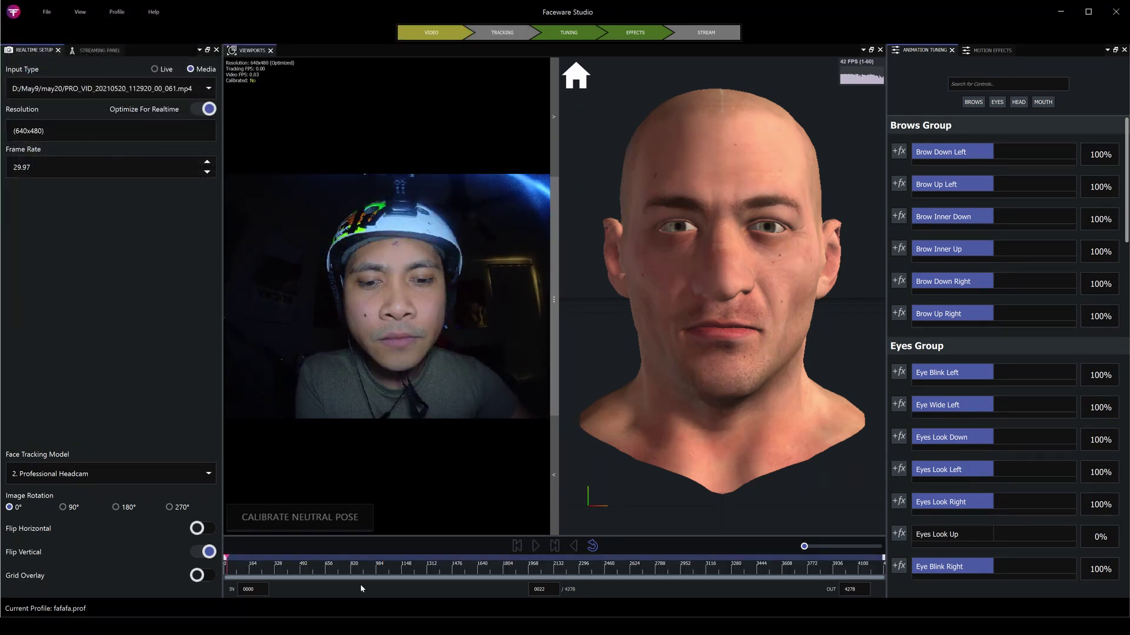
Play the take, pause on a neutral frame and calibrate the neutral pose
{"action": "left_click", "coordinate": [535, 547]}
{"action": "left_click", "coordinate": [542, 548]}
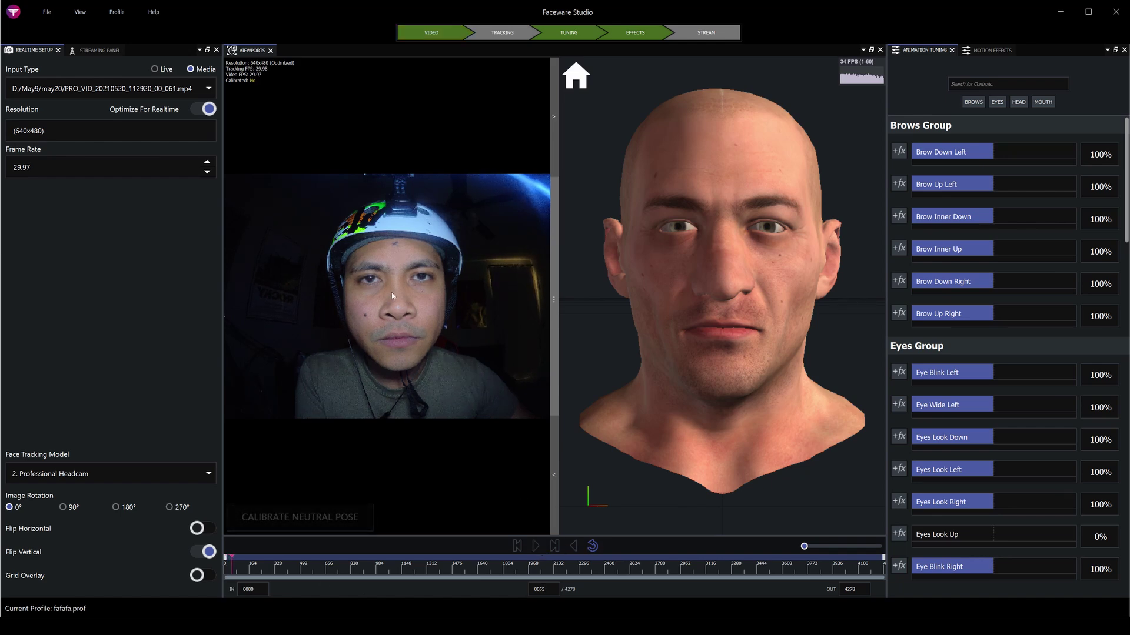
{"action": "left_click", "coordinate": [301, 518]}
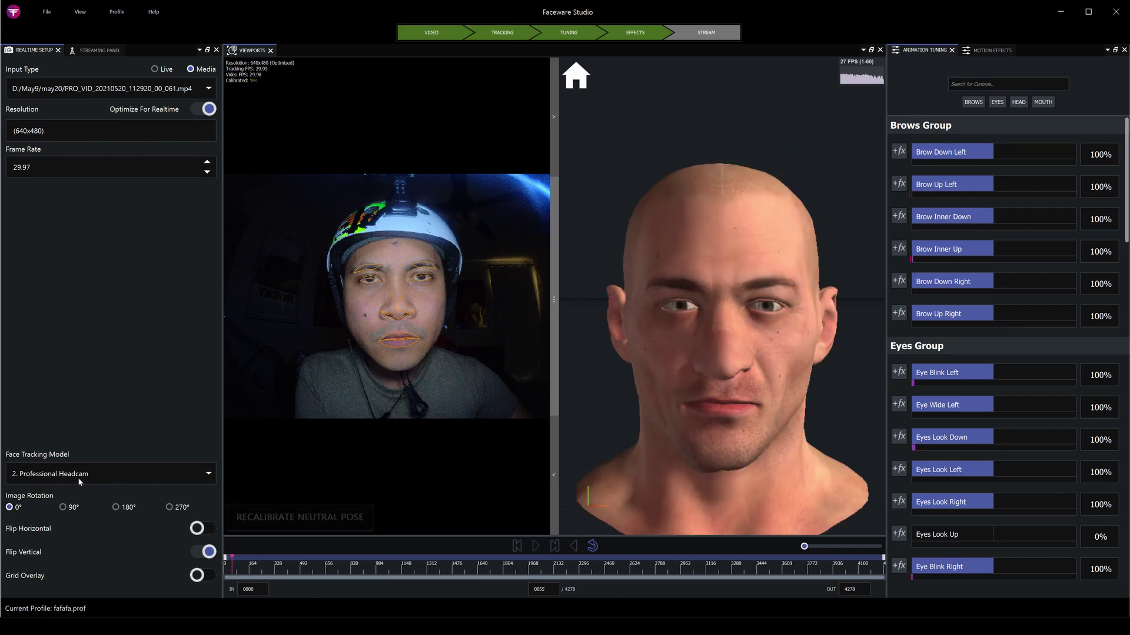
Toggle Flip Vertical off and back on so the headcam video stays upright
{"action": "left_click", "coordinate": [209, 553]}
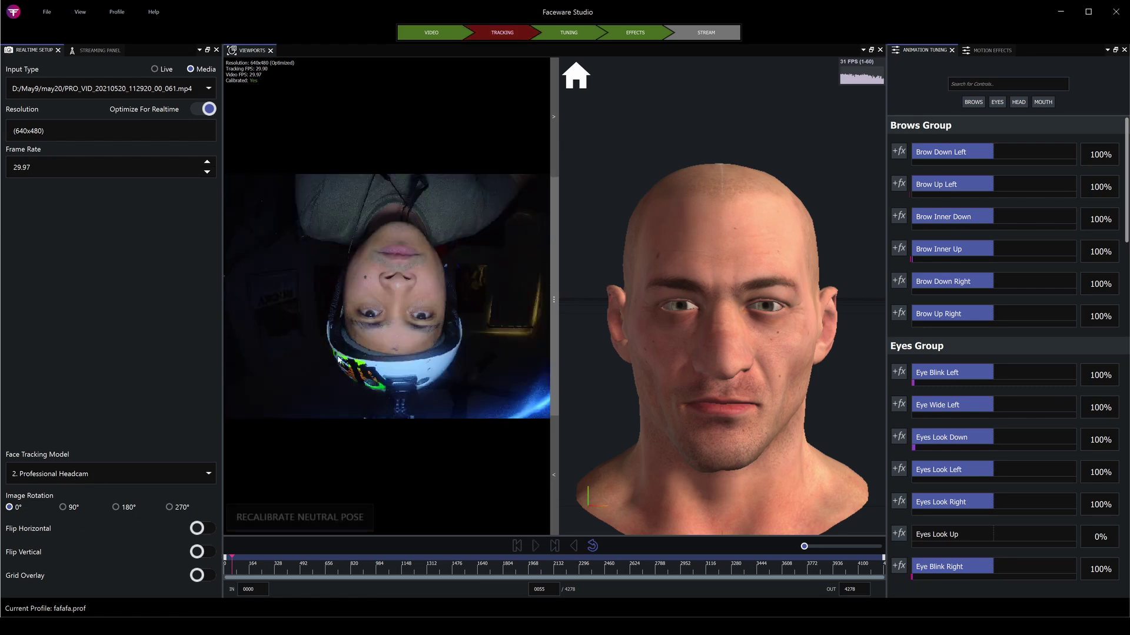
{"action": "left_click", "coordinate": [198, 553]}
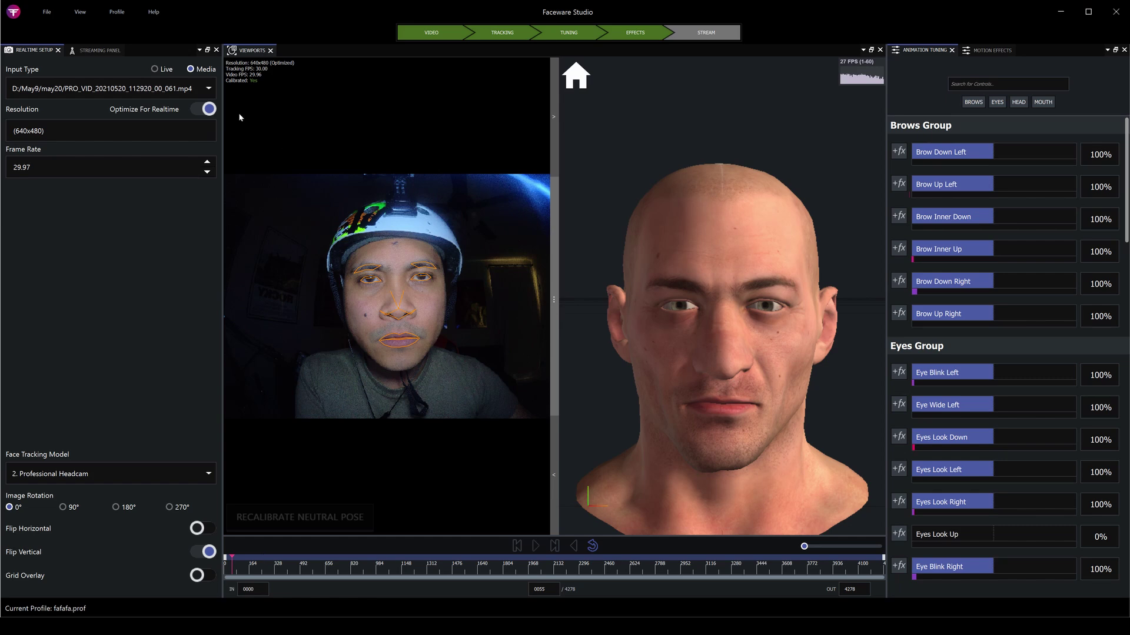
{"action": "left_click", "coordinate": [95, 50]}
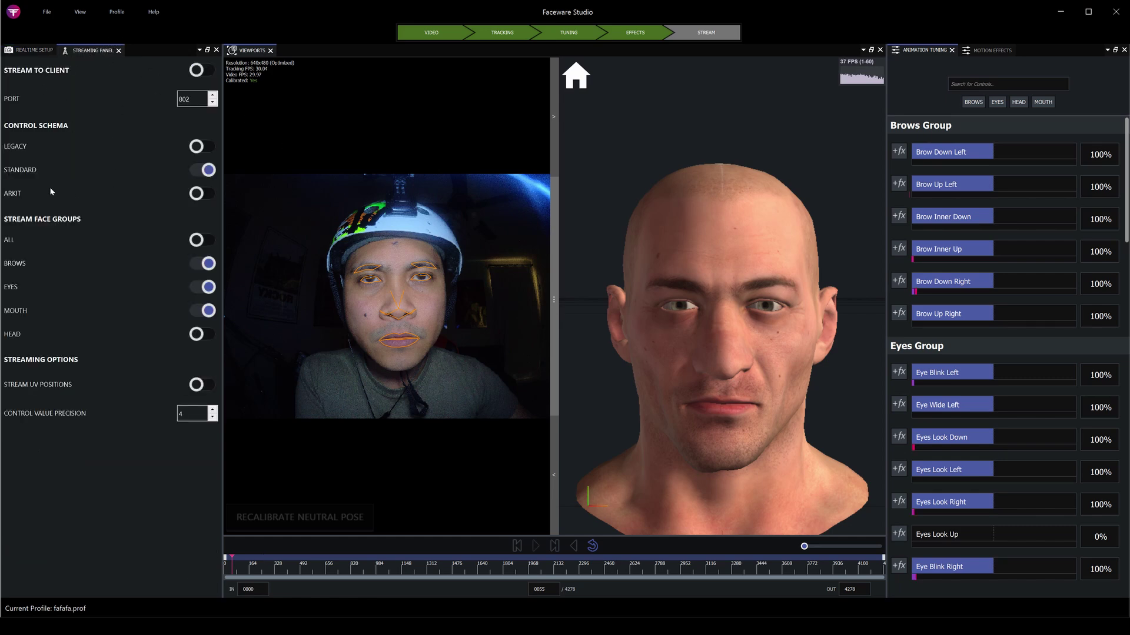
Set the Control Schema to Standard and enable Stream To Client
{"action": "left_click", "coordinate": [208, 170]}
{"action": "left_click", "coordinate": [196, 70]}
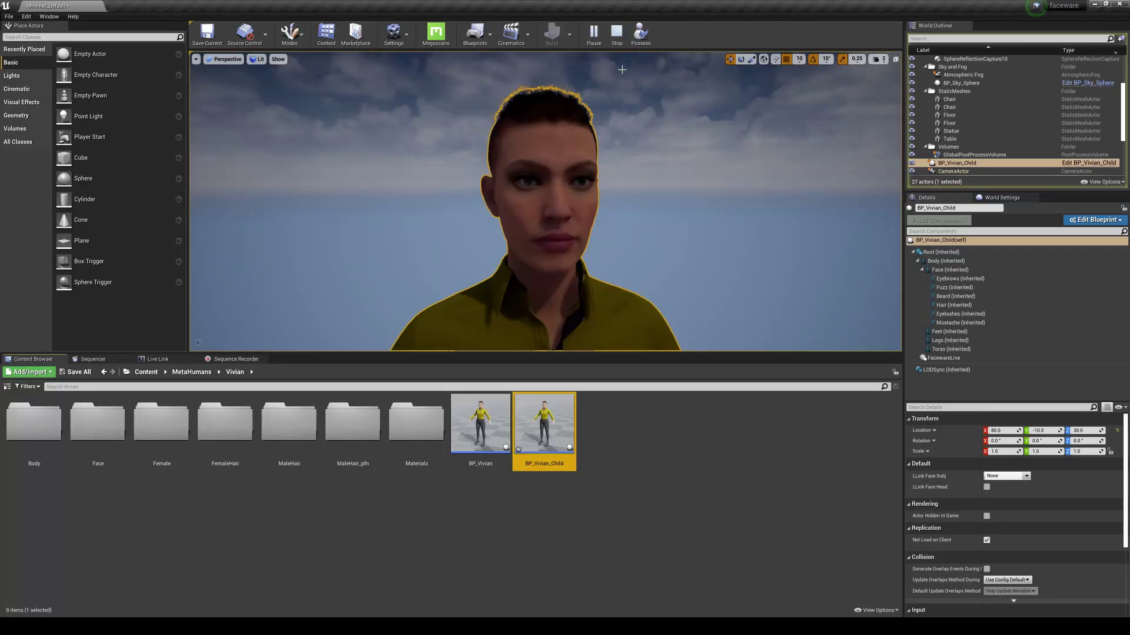
Stop and restart play mode to test Vivian's live Faceware-driven face
{"action": "left_click", "coordinate": [617, 33]}
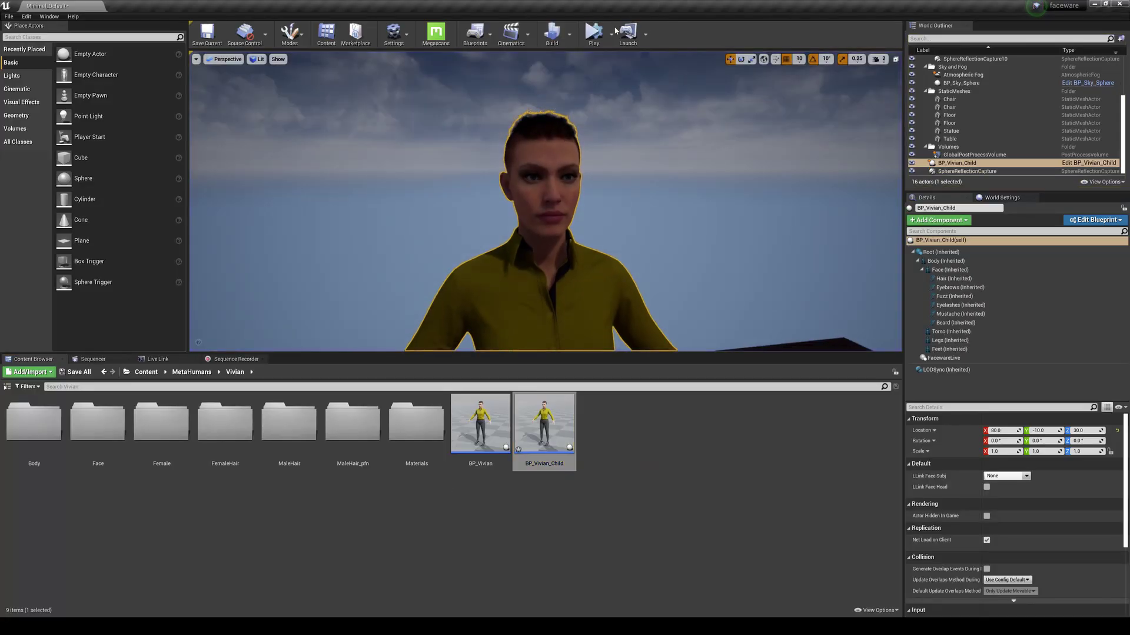
{"action": "left_click", "coordinate": [594, 32]}
{"action": "left_click", "coordinate": [621, 41]}
{"action": "left_click", "coordinate": [603, 37]}
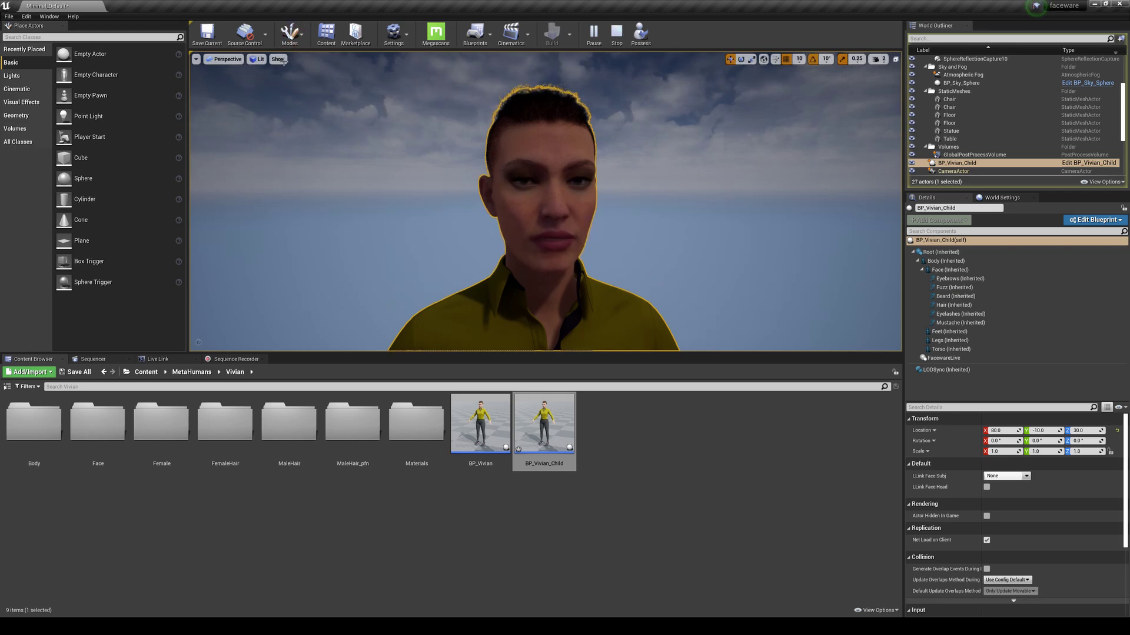
Enable Show FPS in the viewport options, then stop the play session
{"action": "left_click", "coordinate": [196, 59]}
{"action": "left_click", "coordinate": [218, 115]}
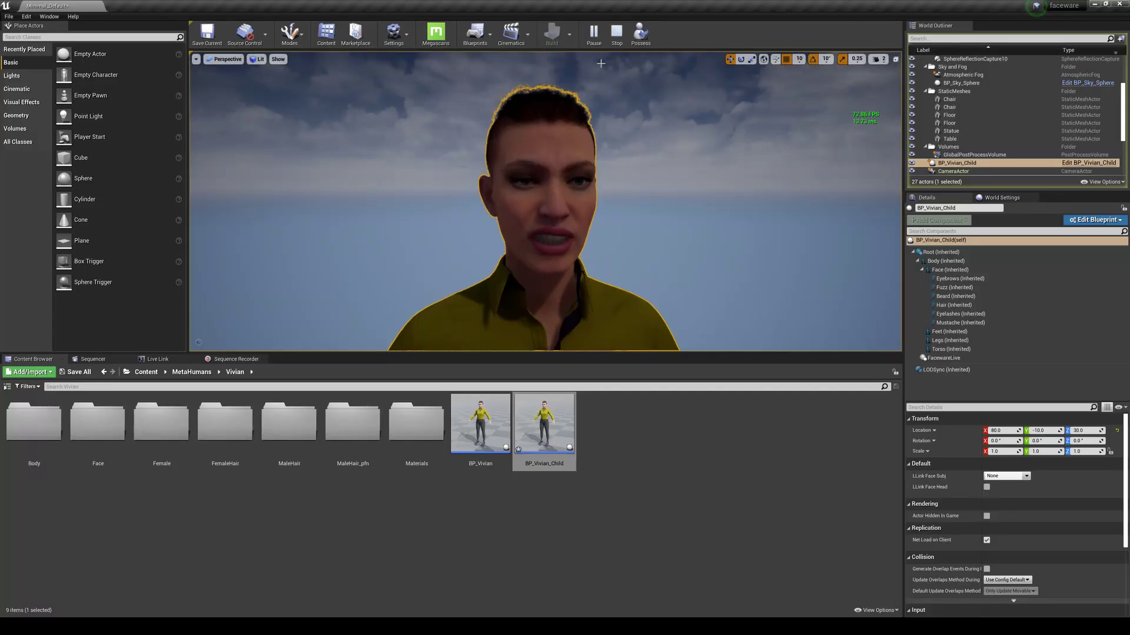
{"action": "left_click", "coordinate": [616, 43]}
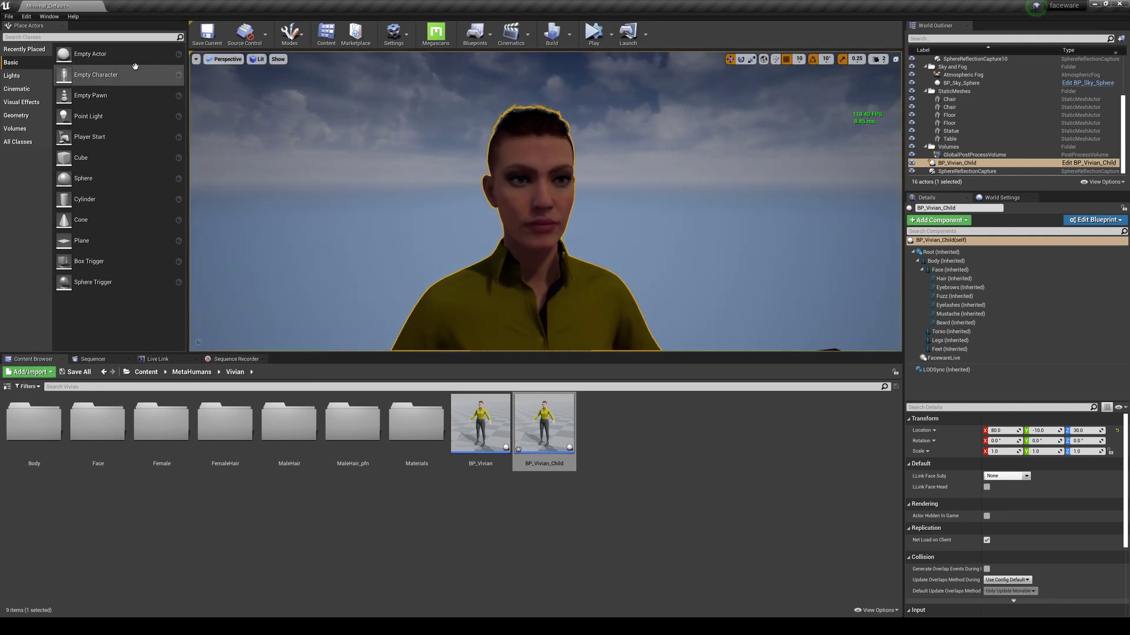
Open Take Recorder from Window > Cinematics and add BP_Vivian_Child as a source
{"action": "left_click", "coordinate": [47, 17]}
{"action": "mouse_move", "coordinate": [71, 33]}
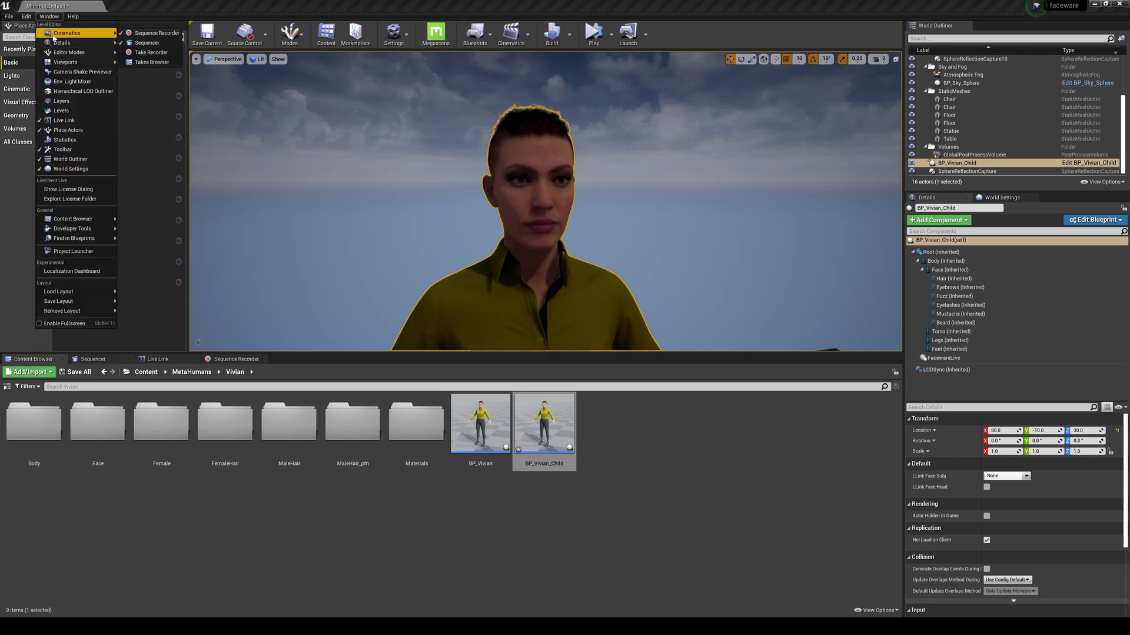
{"action": "left_click", "coordinate": [155, 60]}
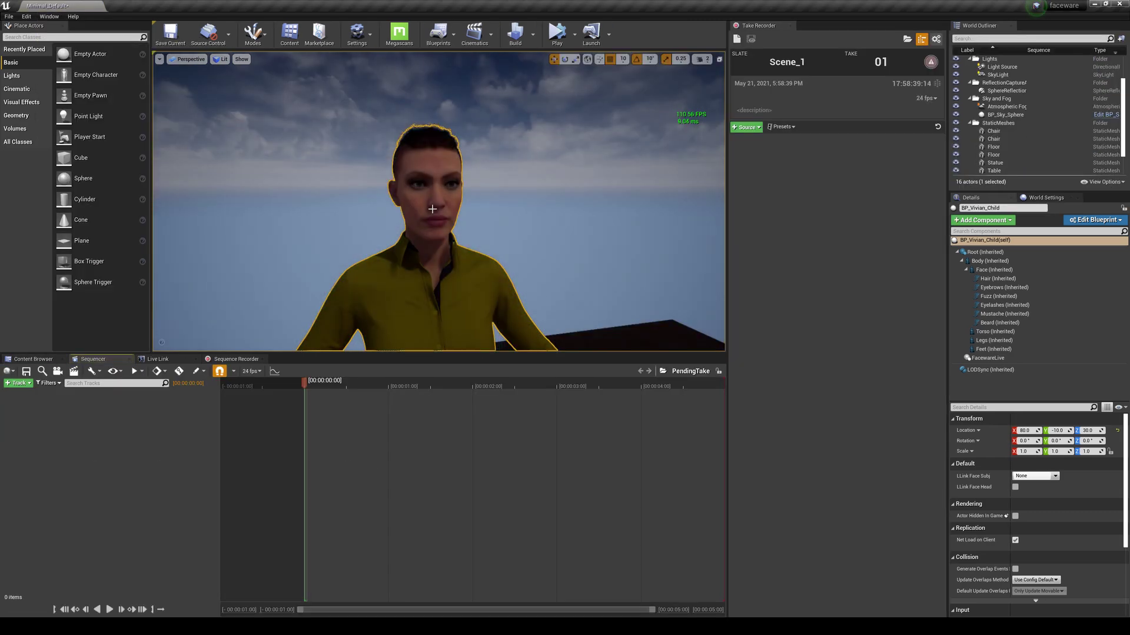
{"action": "left_click", "coordinate": [459, 175]}
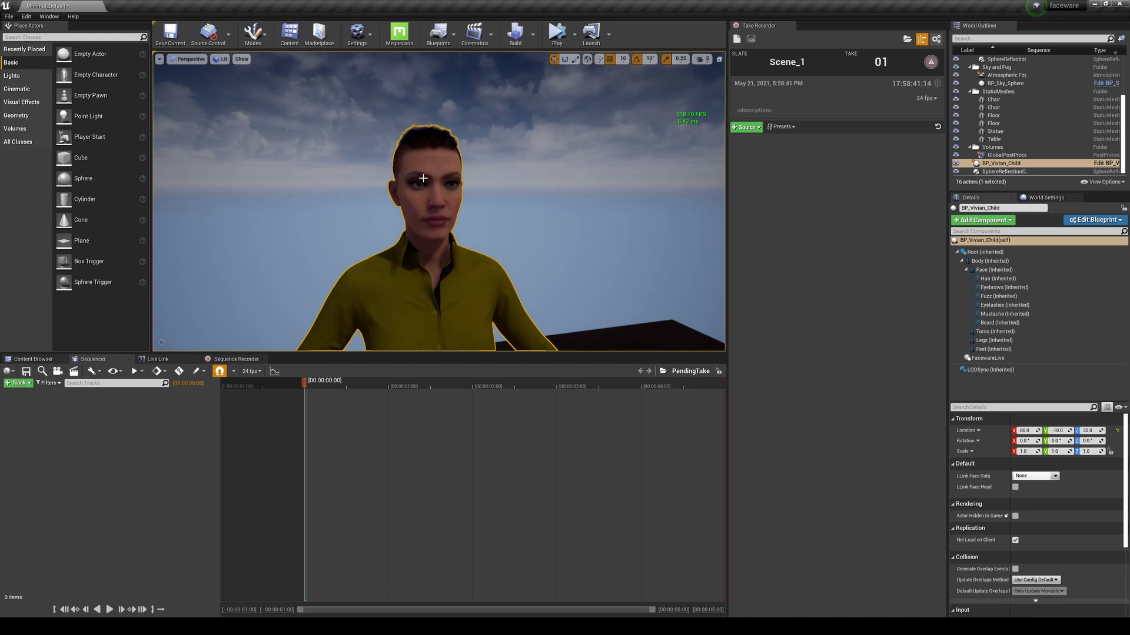
{"action": "left_click_drag", "start_coordinate": [1000, 163], "coordinate": [816, 188]}
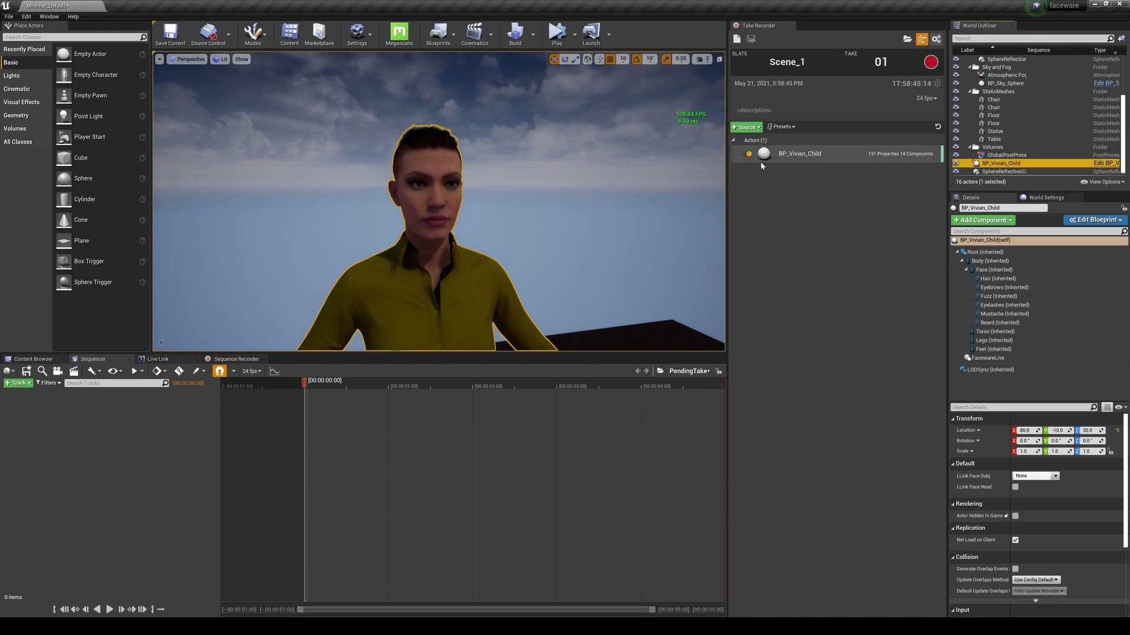
In BP_Vivian_Child's recorded properties, uncheck the Body tracks and check Face
{"action": "left_click", "coordinate": [780, 155]}
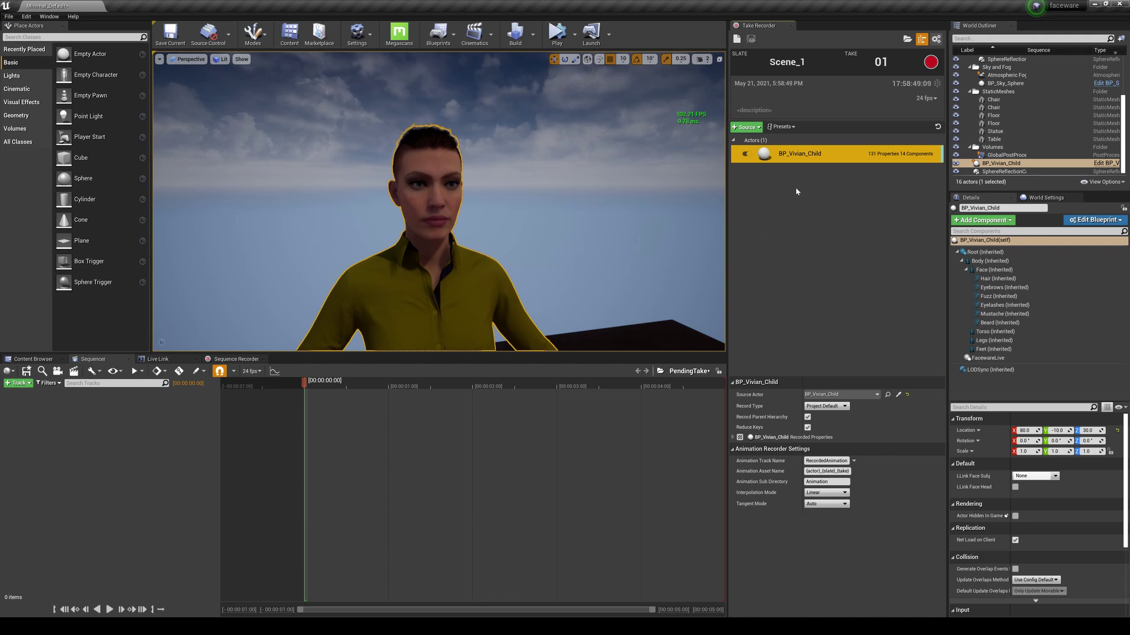
{"action": "left_click", "coordinate": [733, 438]}
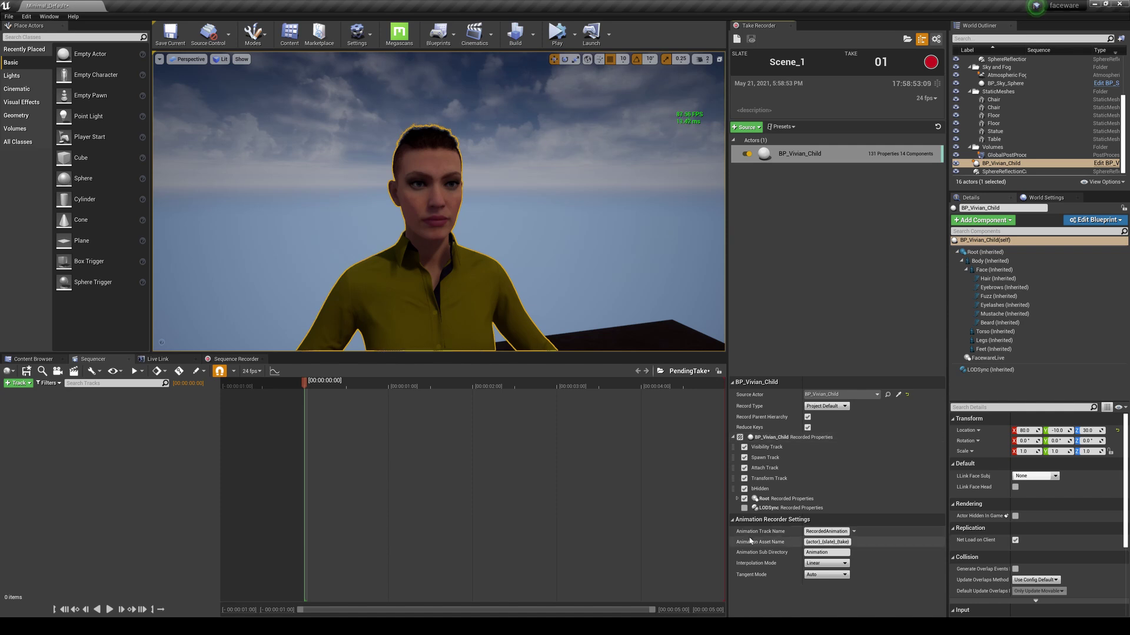
{"action": "left_click", "coordinate": [737, 499]}
{"action": "scroll", "coordinate": [740, 520], "scroll_direction": "down", "scroll_amount": 1}
{"action": "left_click", "coordinate": [741, 520]}
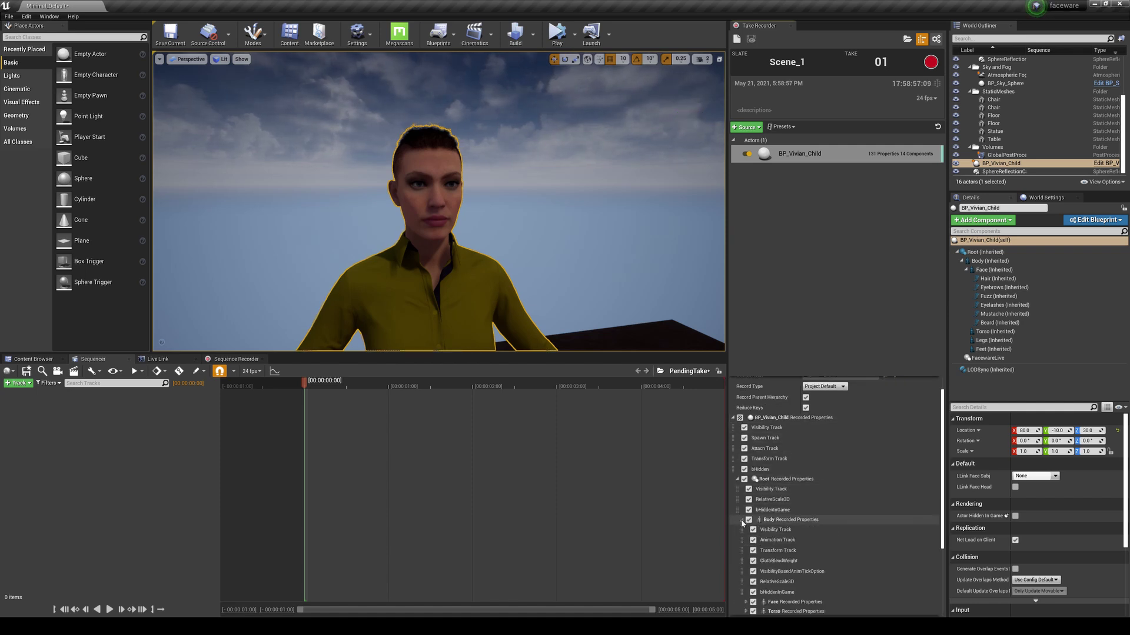
{"action": "scroll", "coordinate": [808, 505], "scroll_direction": "down", "scroll_amount": 4}
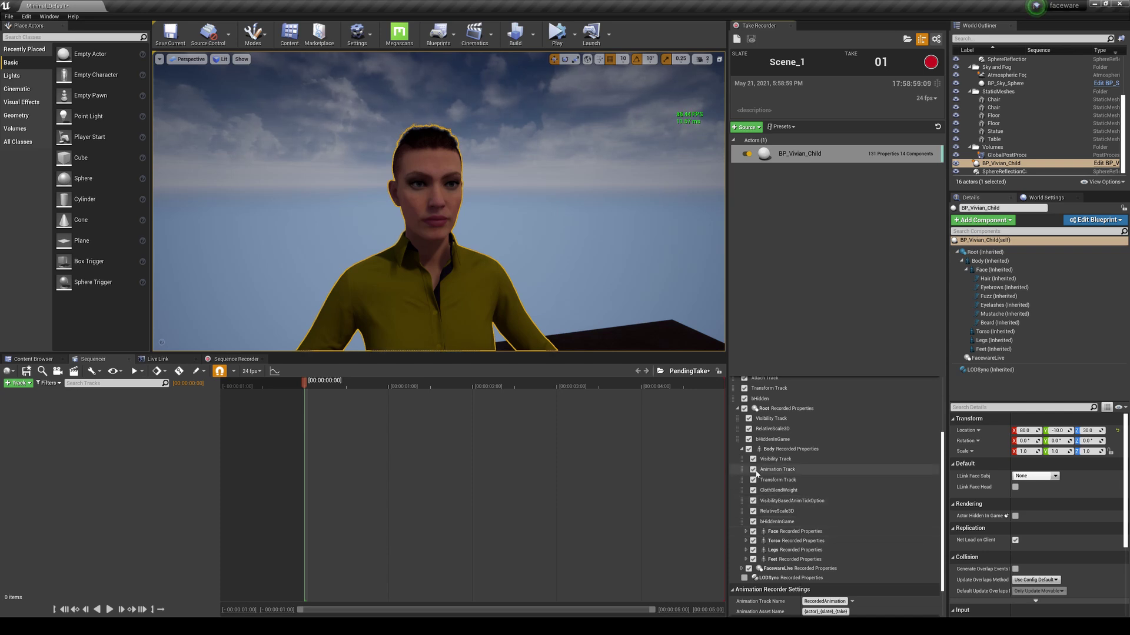
{"action": "left_click", "coordinate": [748, 450]}
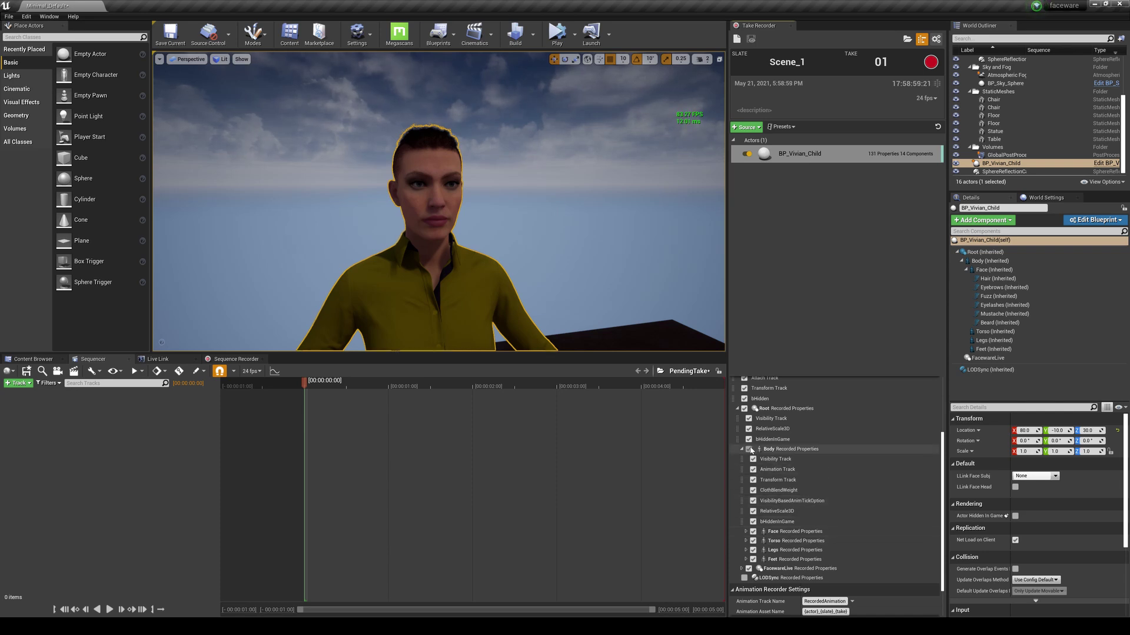
{"action": "left_click", "coordinate": [753, 532]}
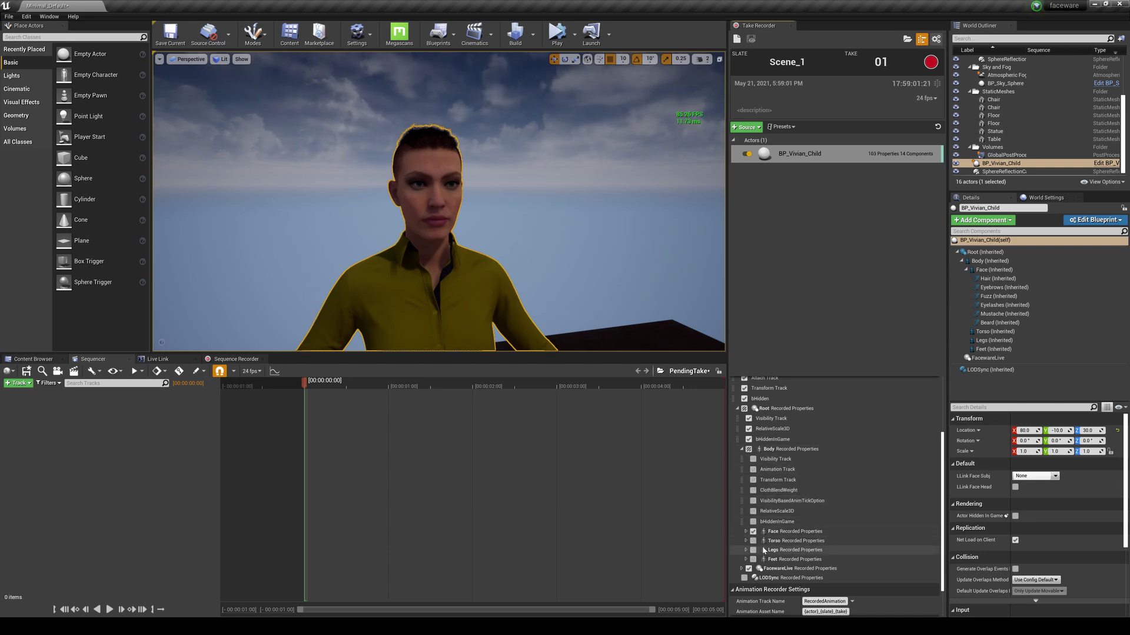
Simulate the level, record and stop take 1 of Scene_1, then return to the editor
{"action": "left_click", "coordinate": [572, 36]}
{"action": "left_click", "coordinate": [615, 98]}
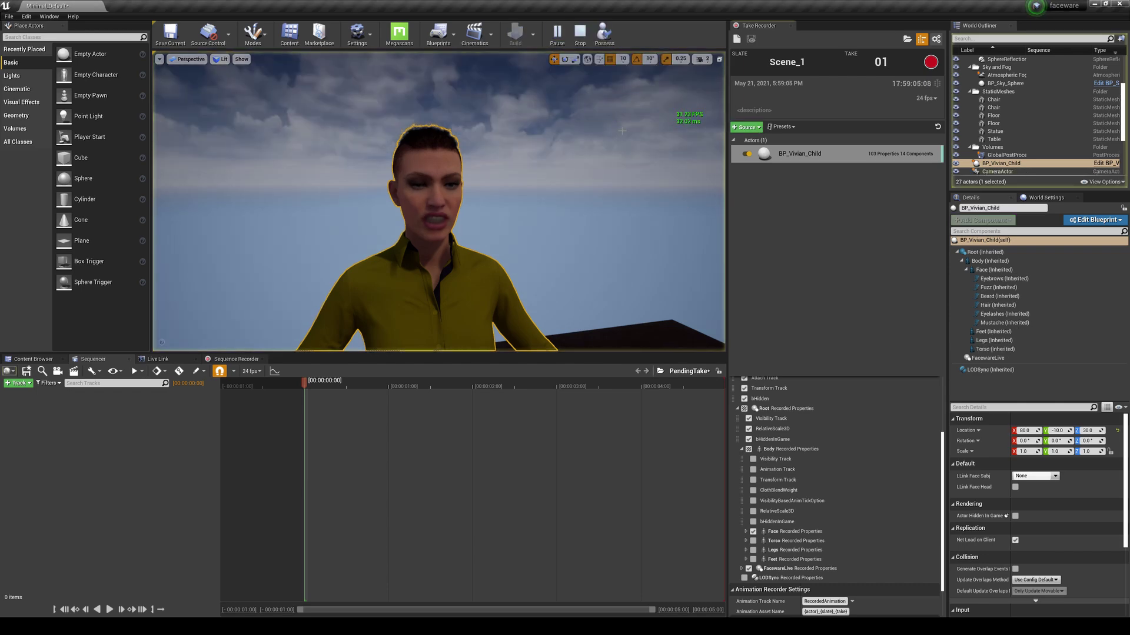
{"action": "left_click", "coordinate": [930, 62]}
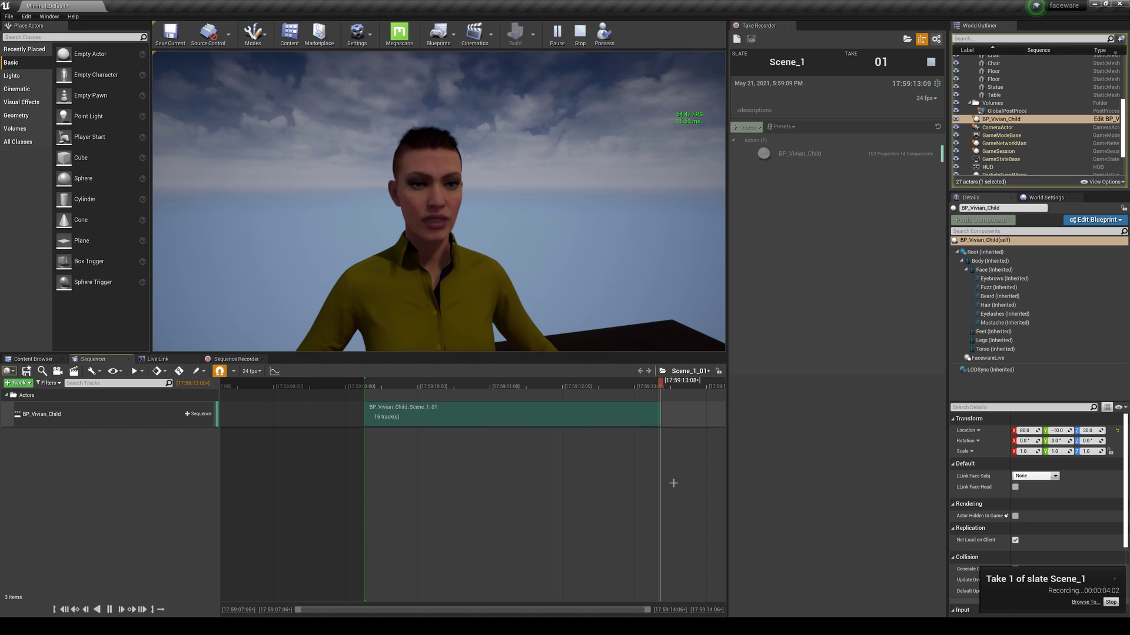
{"action": "left_click", "coordinate": [580, 36]}
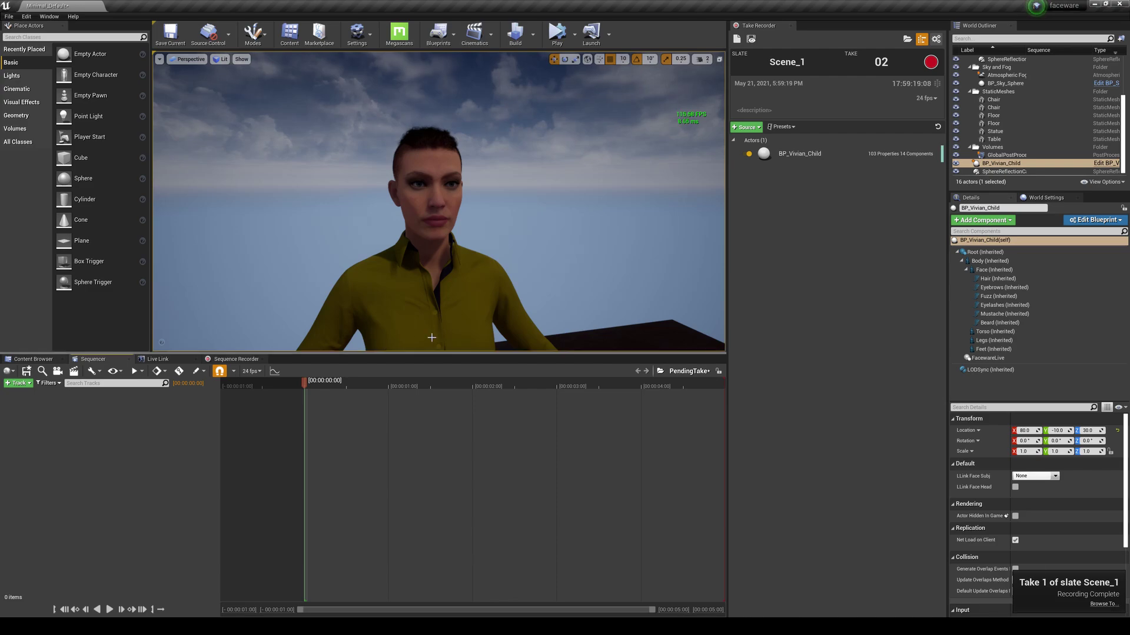
{"action": "key", "text": "alt+Tab"}
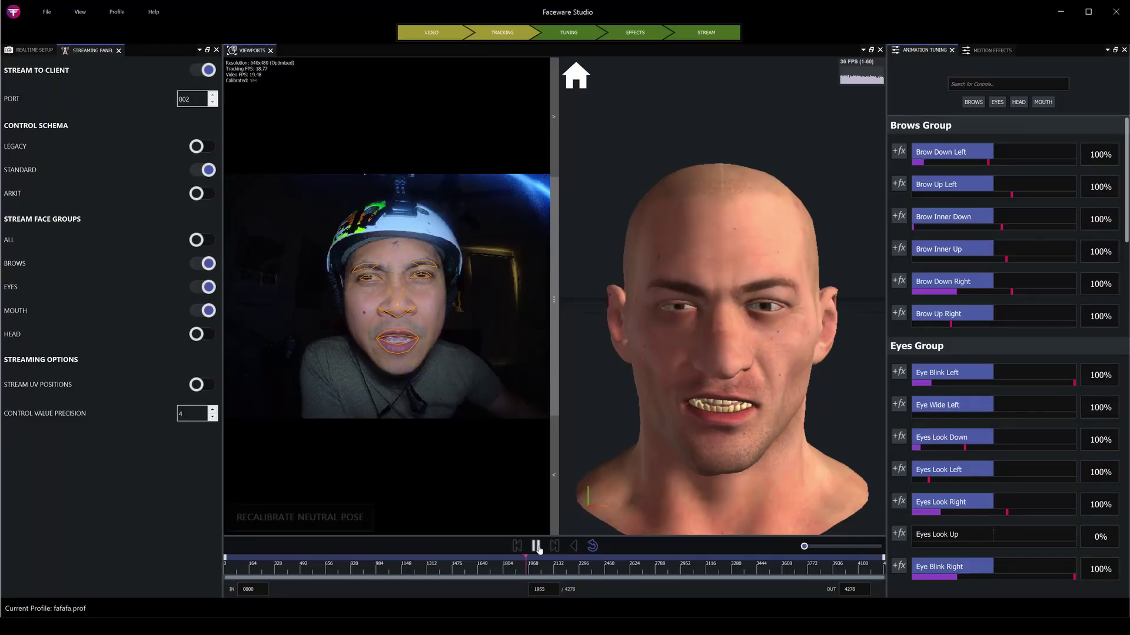
{"action": "left_click", "coordinate": [1059, 15]}
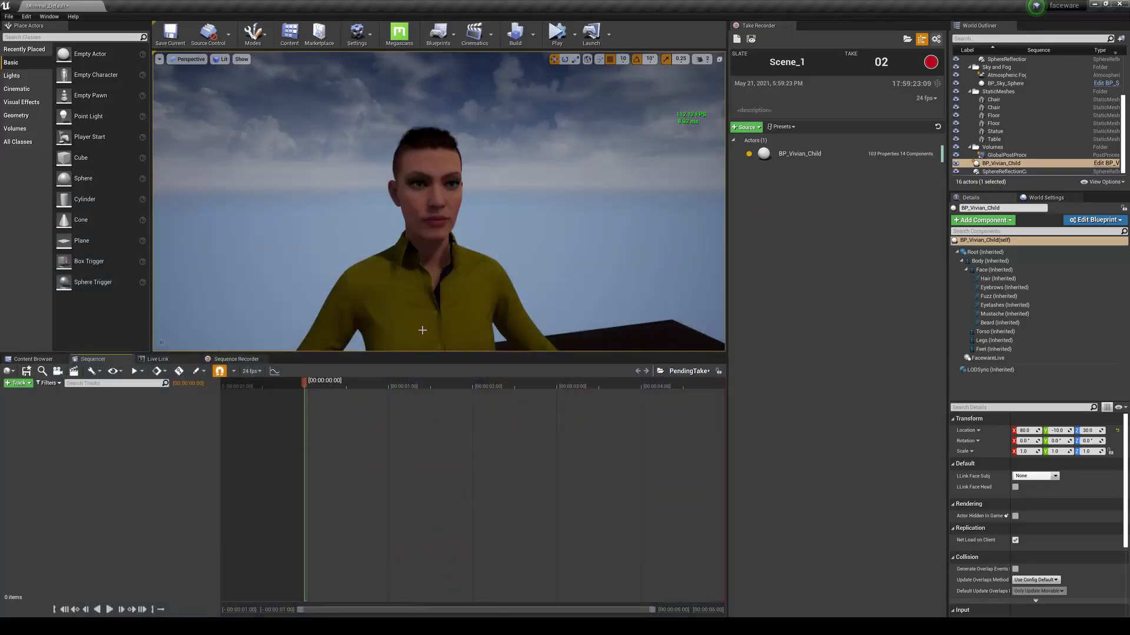
Browse the Content Browser to Content > Cinematics > the 2021-05-21 takes folder
{"action": "left_click", "coordinate": [29, 359]}
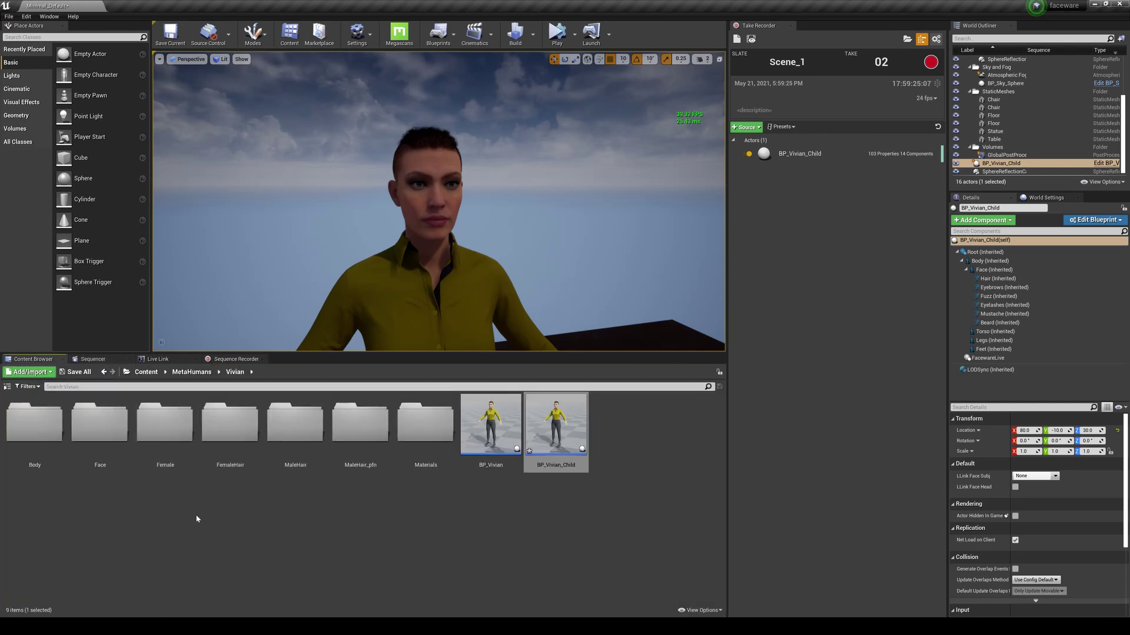
{"action": "left_click", "coordinate": [145, 372]}
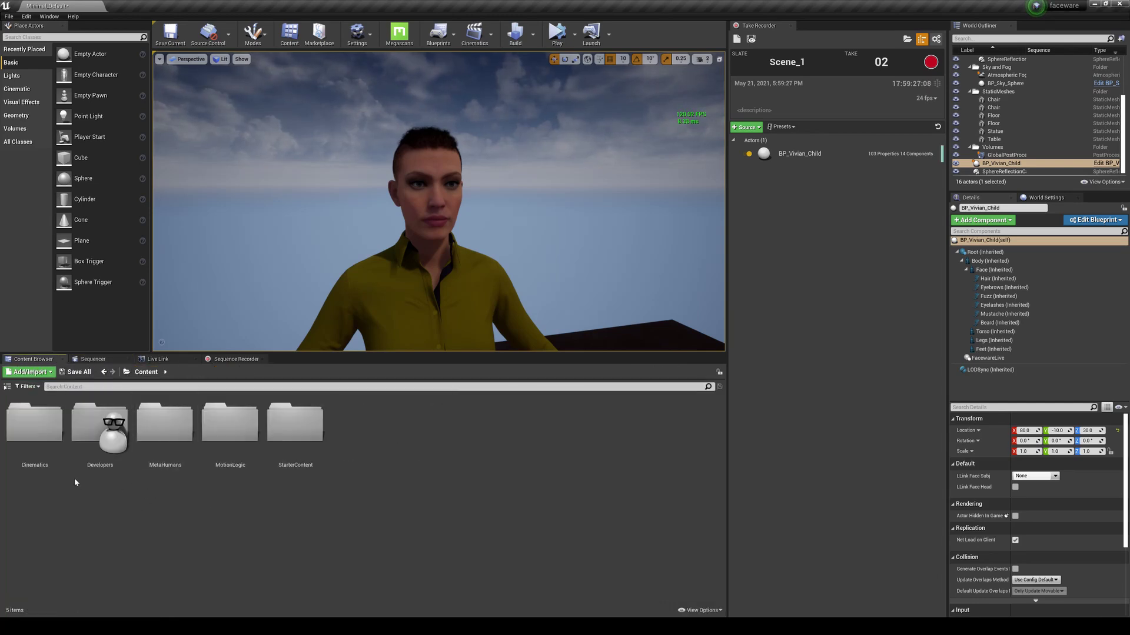
{"action": "double_click", "coordinate": [51, 463]}
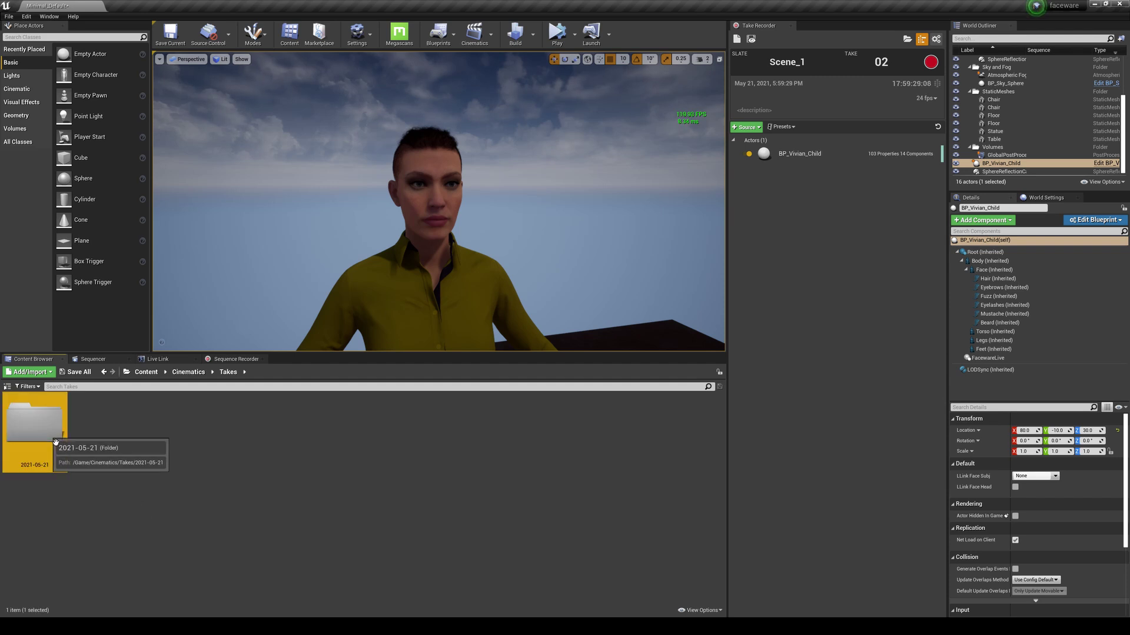
{"action": "double_click", "coordinate": [35, 430]}
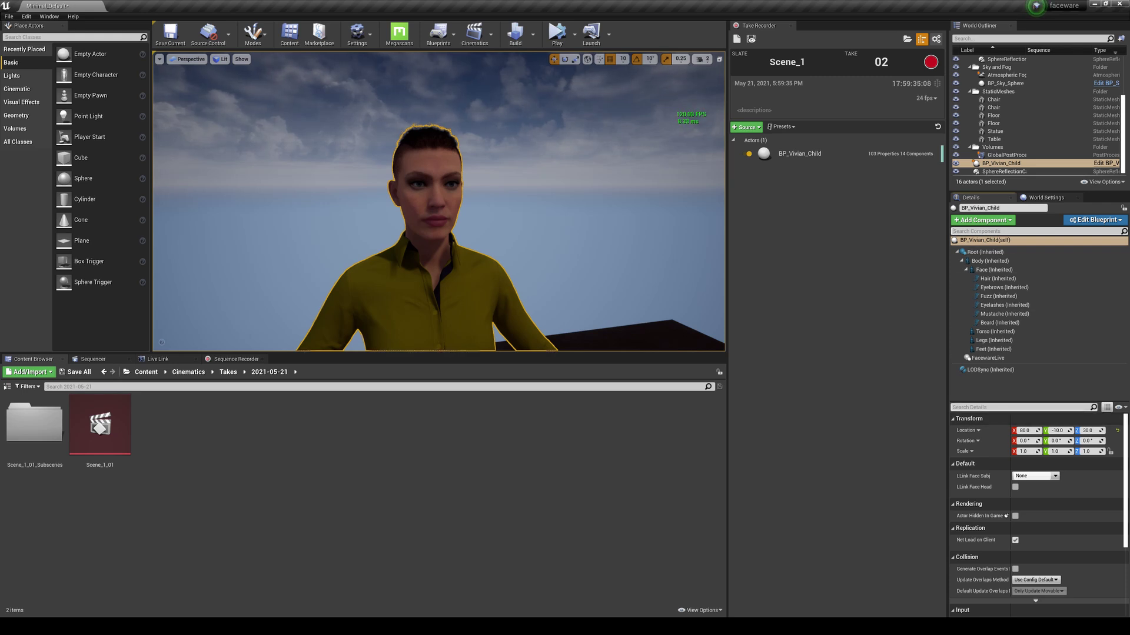
Filter Details with 'hid' and tick Actor Hidden In Game for the live Vivian
{"action": "left_click", "coordinate": [1021, 407]}
{"action": "type", "text": "hidd"}
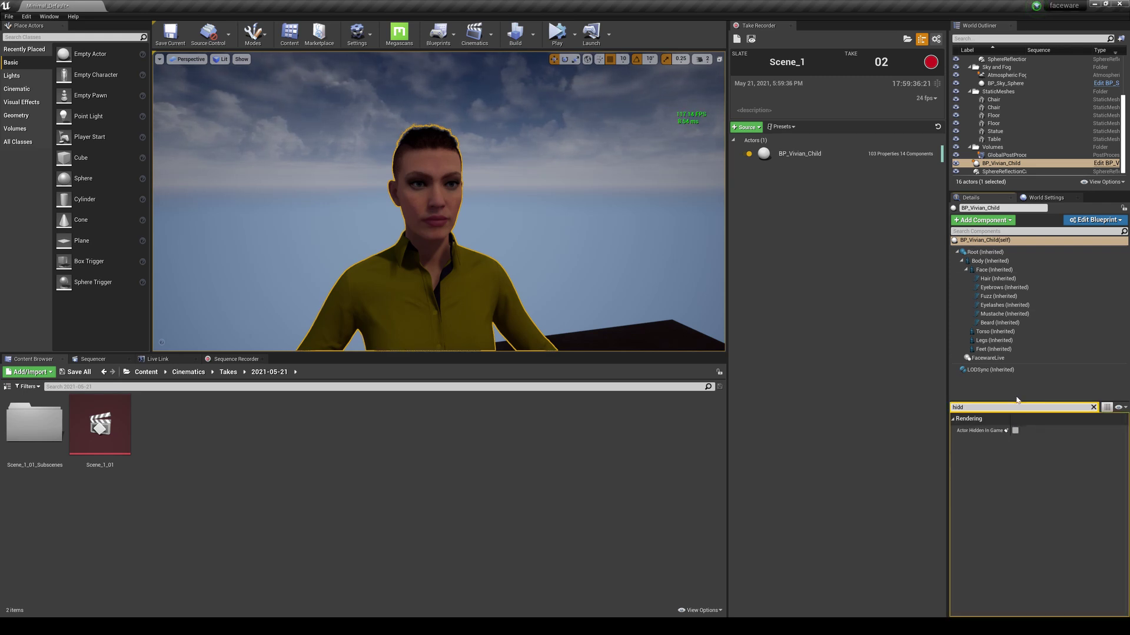
{"action": "left_click", "coordinate": [1015, 430]}
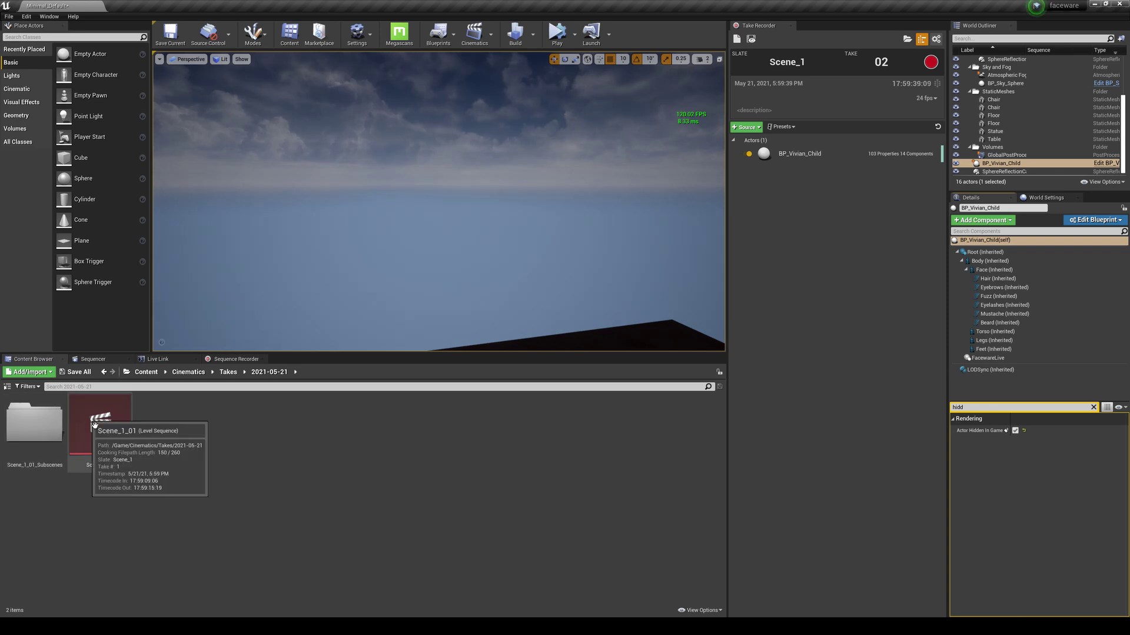
Open the Scene_1_01 take, play it, and scrub to frame 1554021
{"action": "double_click", "coordinate": [100, 424]}
{"action": "left_click", "coordinate": [274, 385]}
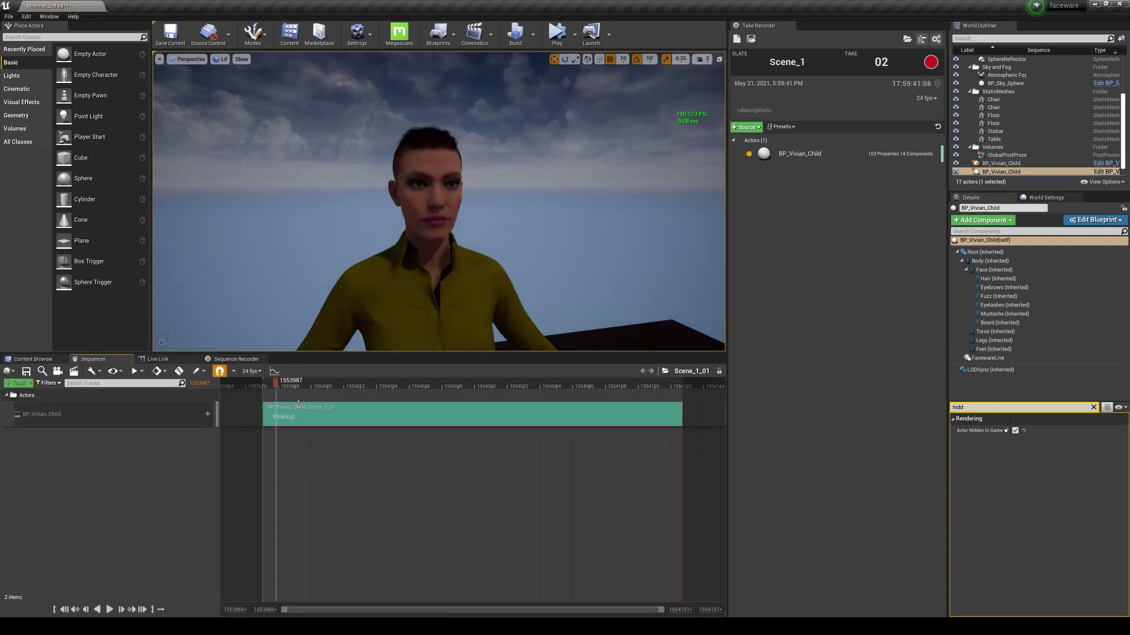
{"action": "key", "text": "space"}
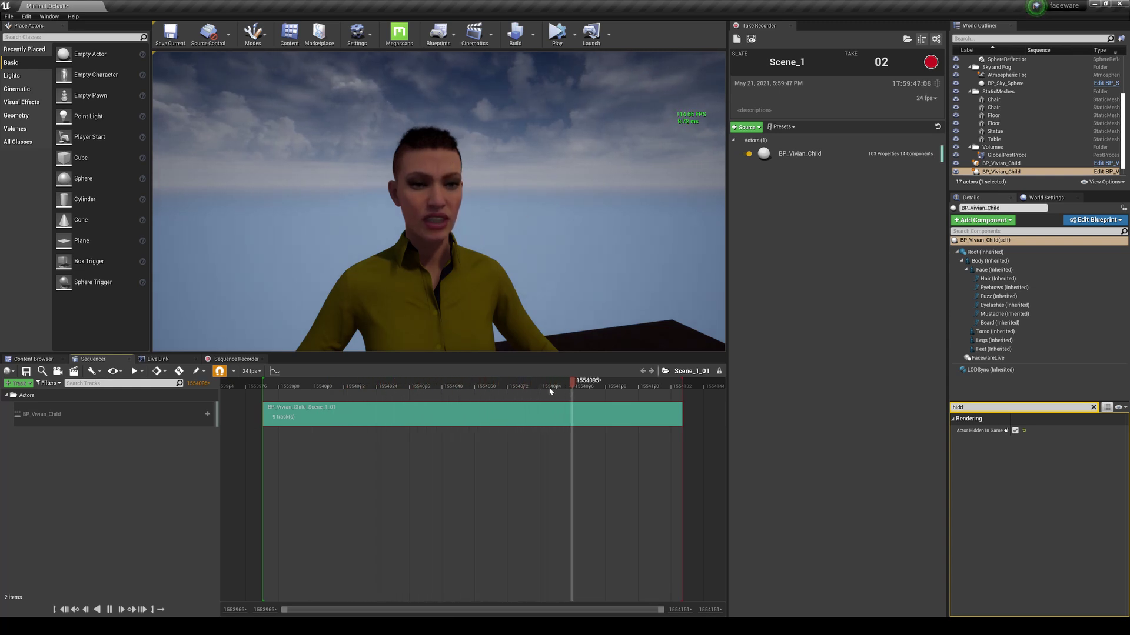
{"action": "left_click_drag", "start_coordinate": [448, 385], "coordinate": [323, 385]}
{"action": "left_click", "coordinate": [368, 386]}
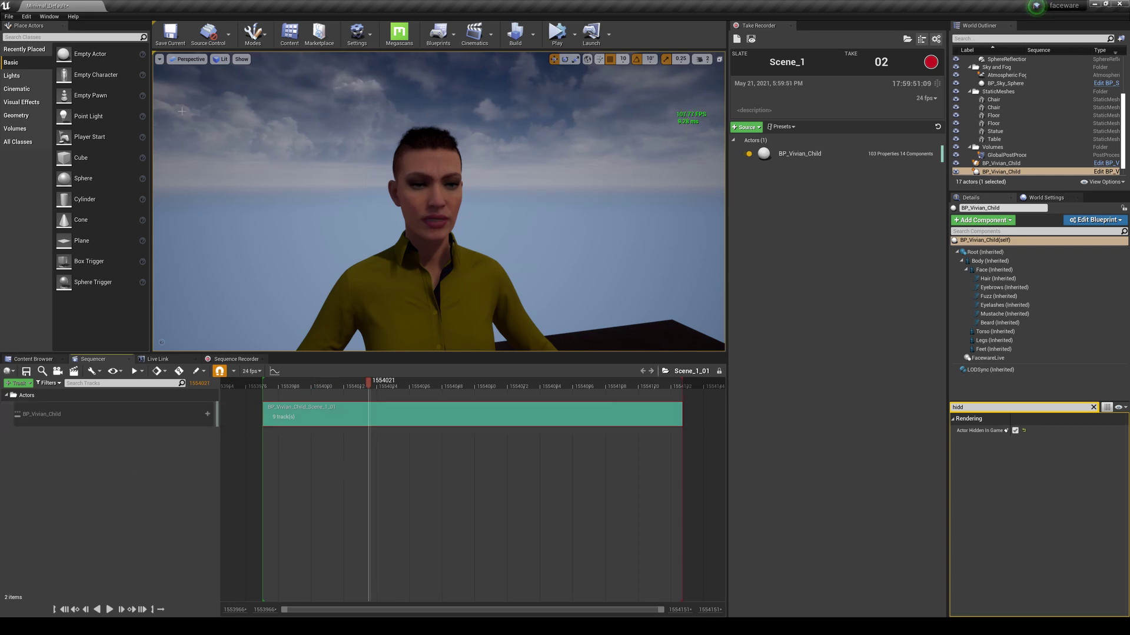
{"action": "left_click", "coordinate": [474, 34]}
Save the new level sequence as NewLevelSequence and untick Vivian's Actor Hidden In Game
{"action": "left_click", "coordinate": [494, 68]}
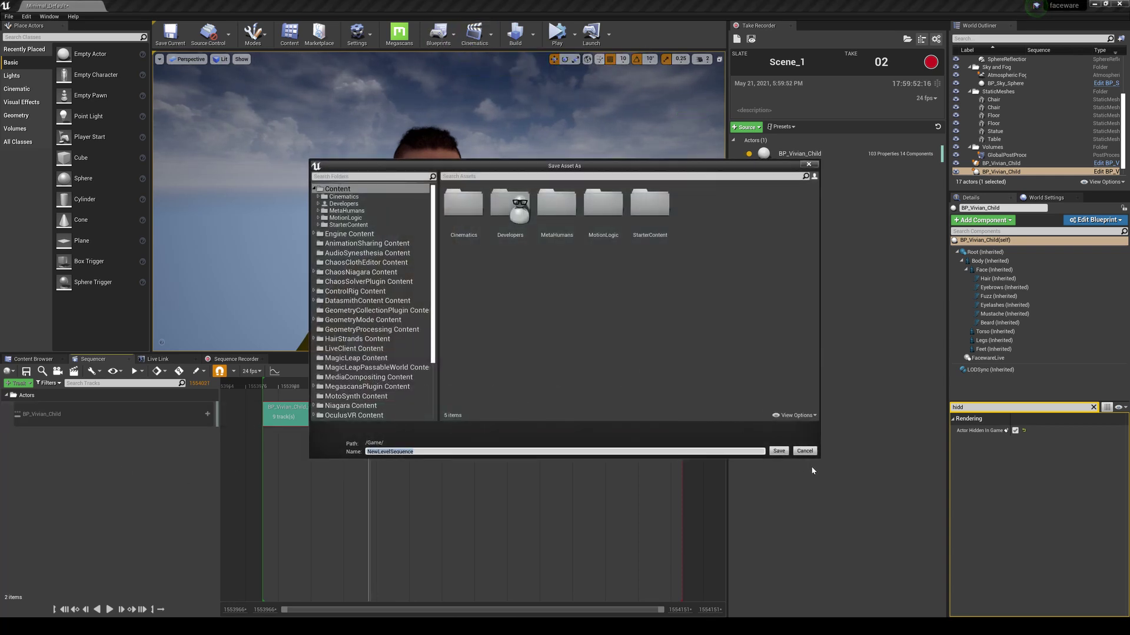
{"action": "left_click", "coordinate": [778, 451]}
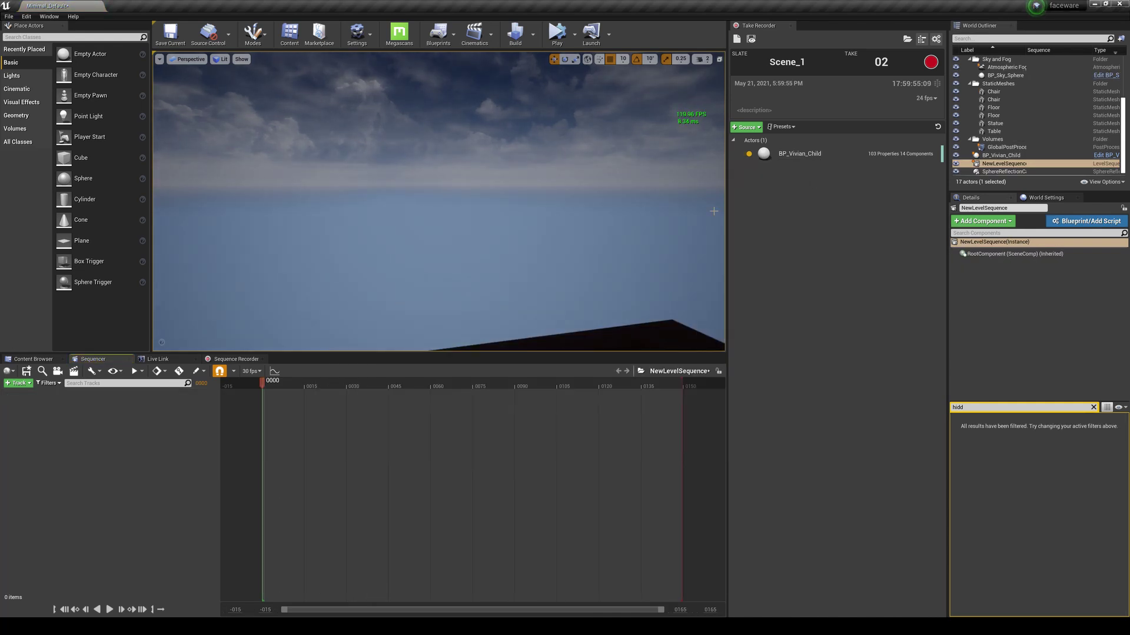
{"action": "left_click", "coordinate": [1001, 155]}
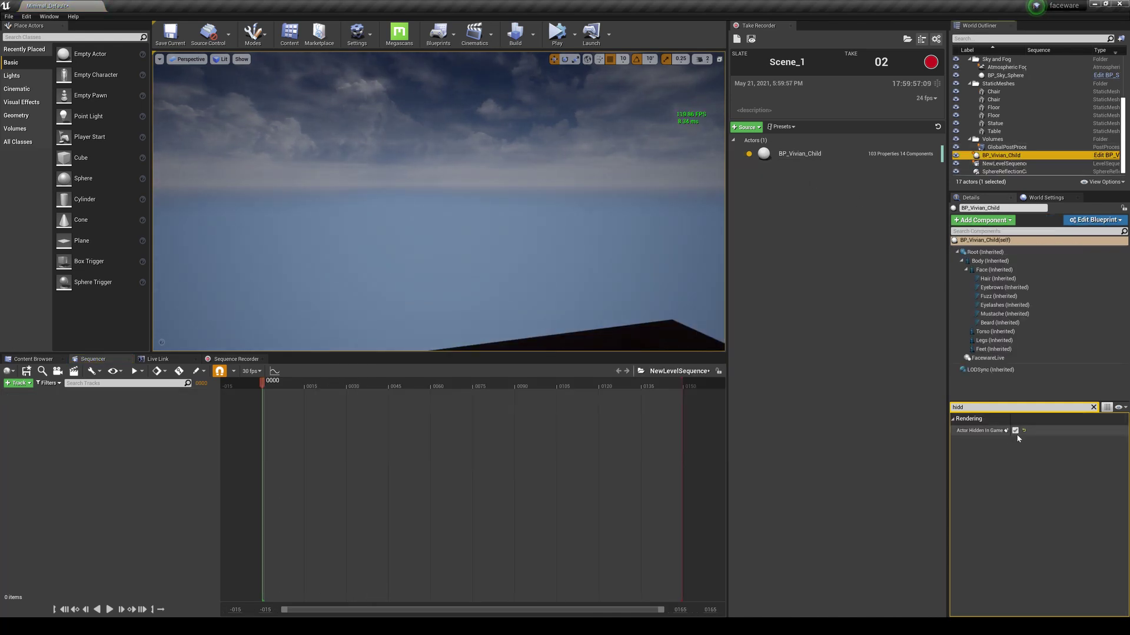
{"action": "left_click", "coordinate": [1015, 431]}
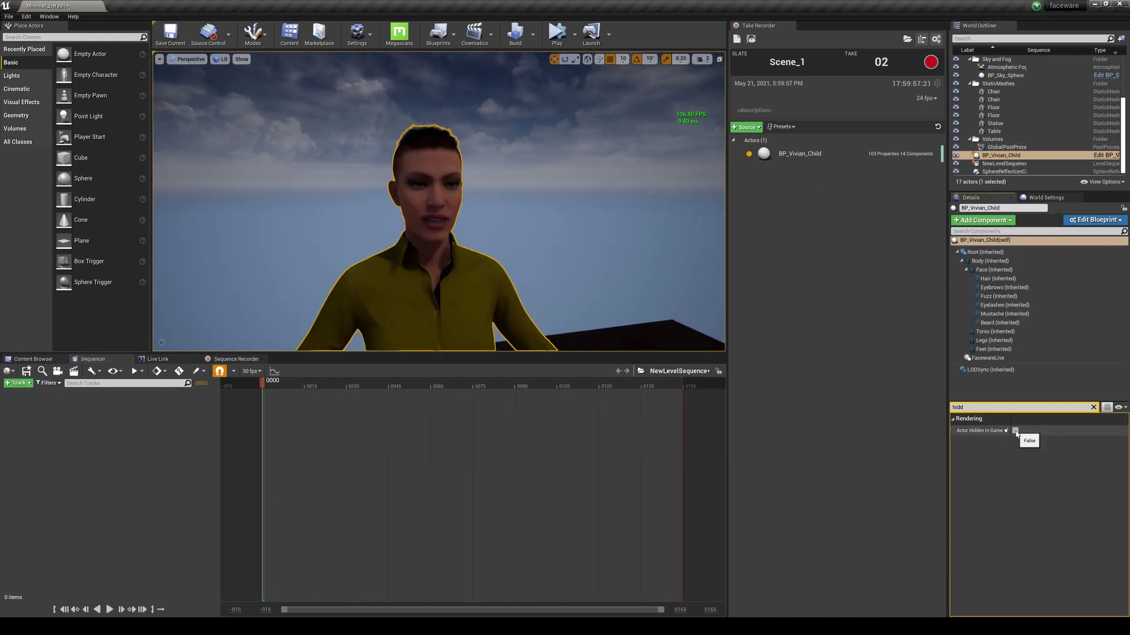
Set Vivian's Face component Anim Class to Face_AnimBP
{"action": "left_click", "coordinate": [1012, 269]}
{"action": "left_click", "coordinate": [1093, 407]}
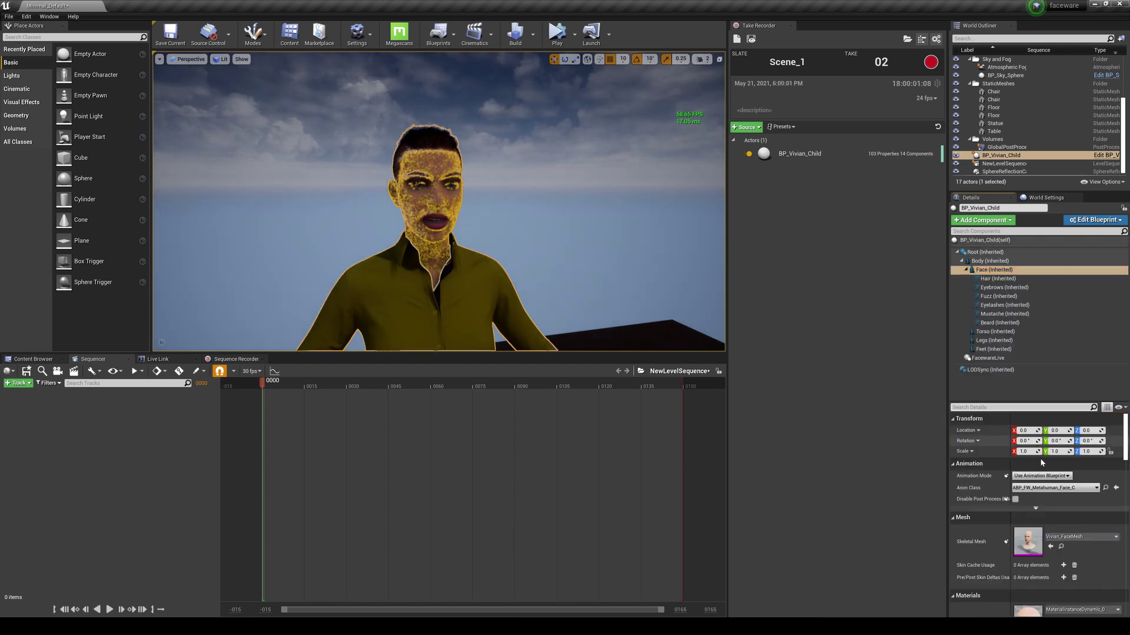
{"action": "left_click", "coordinate": [1053, 488]}
{"action": "type", "text": "face"}
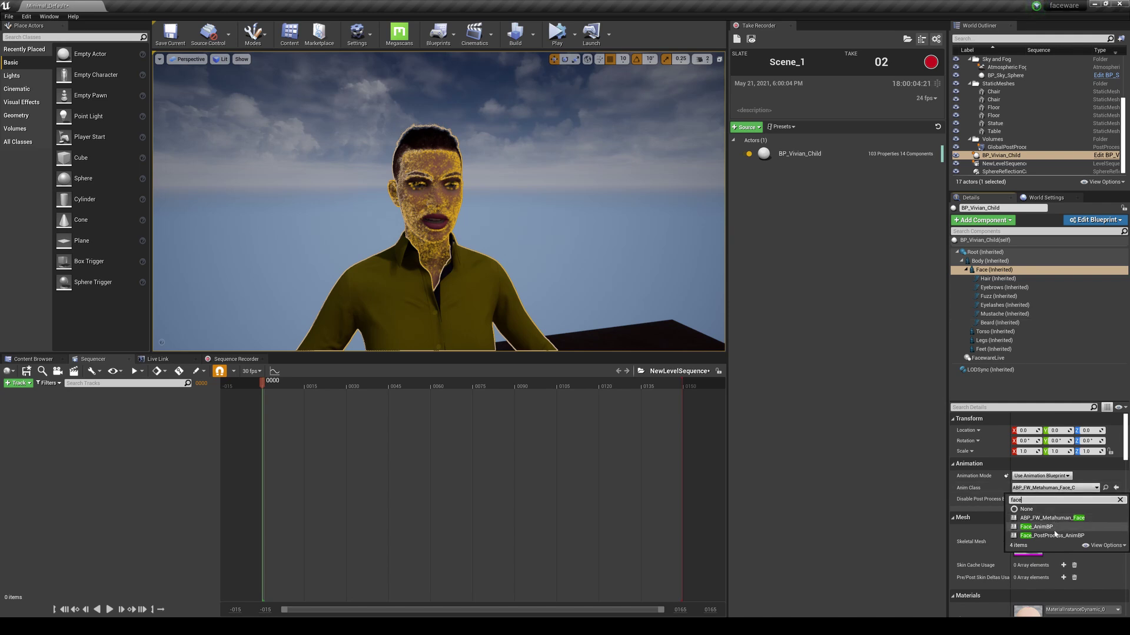
{"action": "left_click", "coordinate": [1053, 528]}
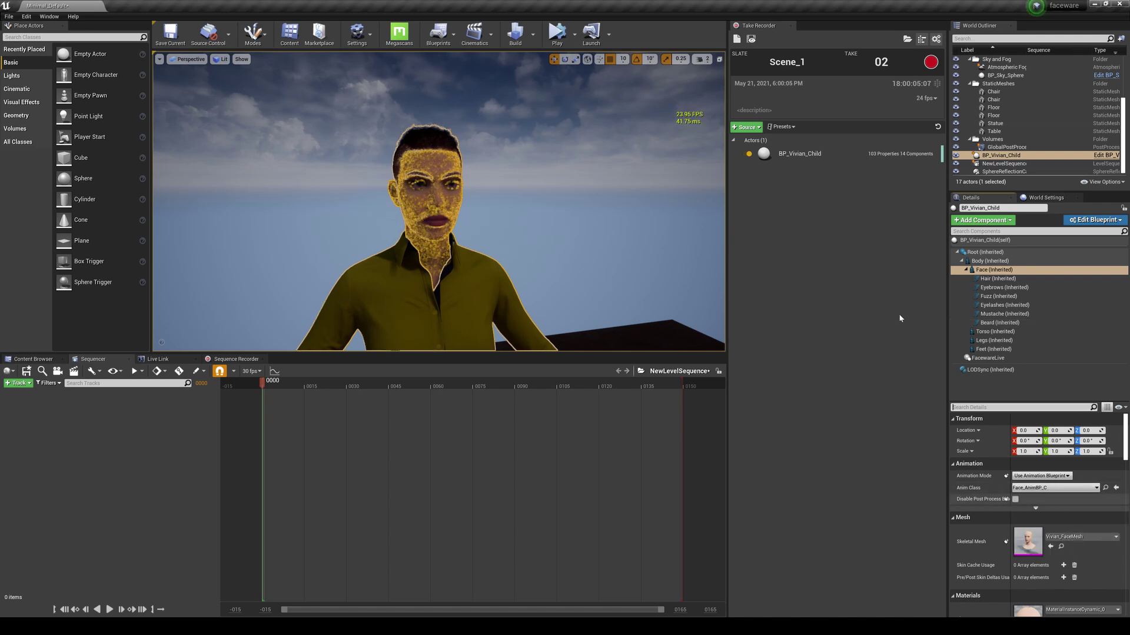
Add BP_Vivian_Child to the sequence and delete its body and face control rig tracks
{"action": "left_click", "coordinate": [18, 383]}
{"action": "mouse_move", "coordinate": [47, 392]}
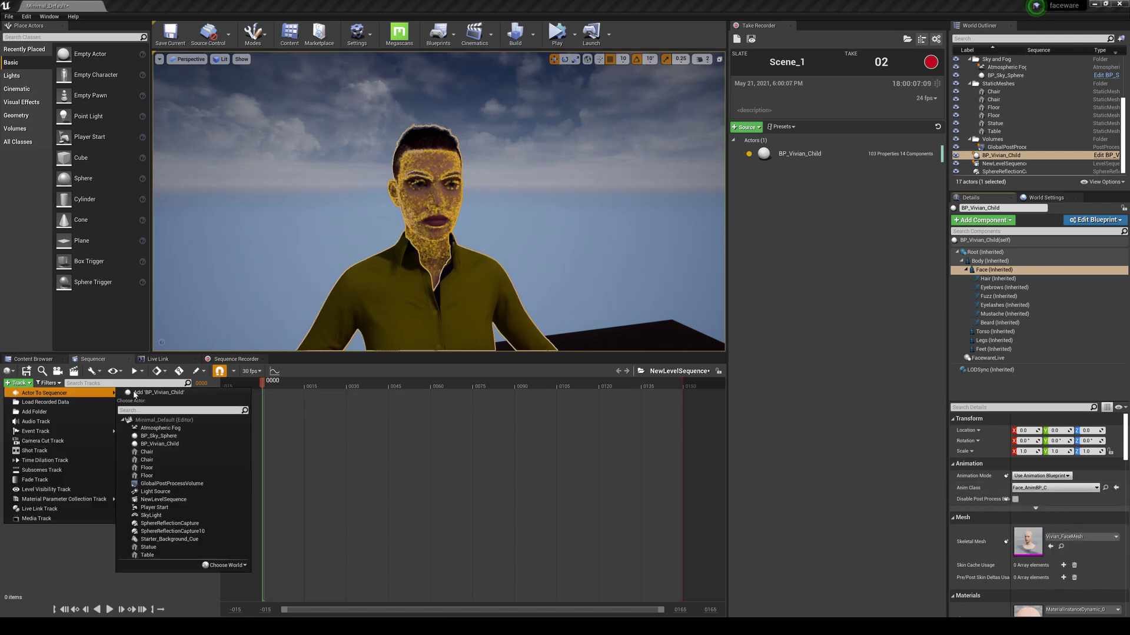
{"action": "left_click", "coordinate": [157, 393]}
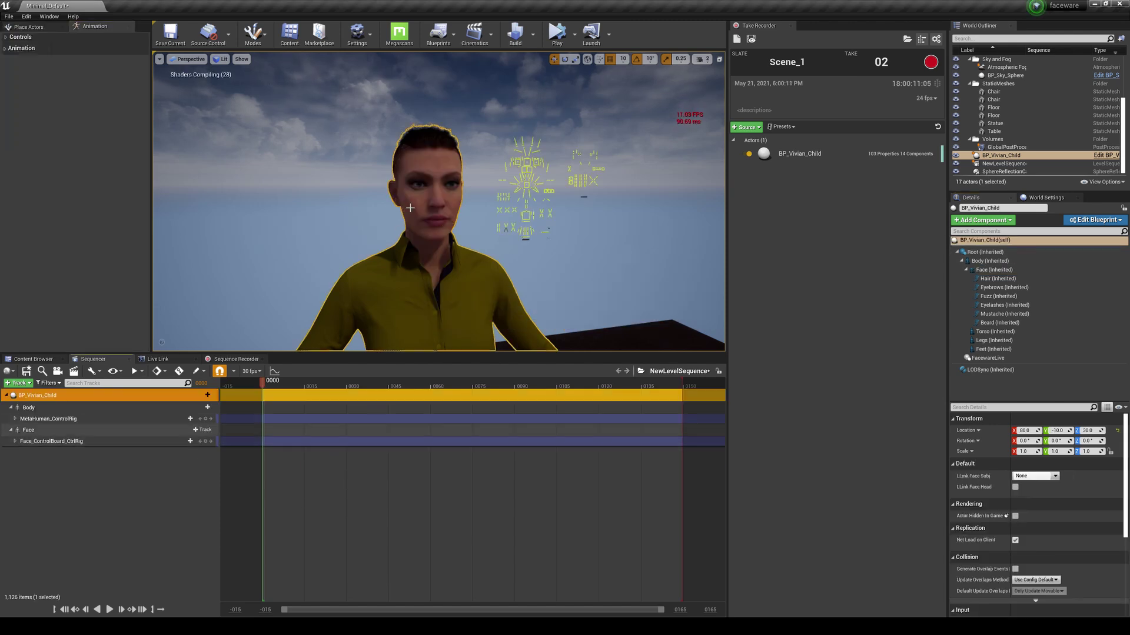
{"action": "left_click", "coordinate": [48, 419]}
{"action": "key", "text": "Delete"}
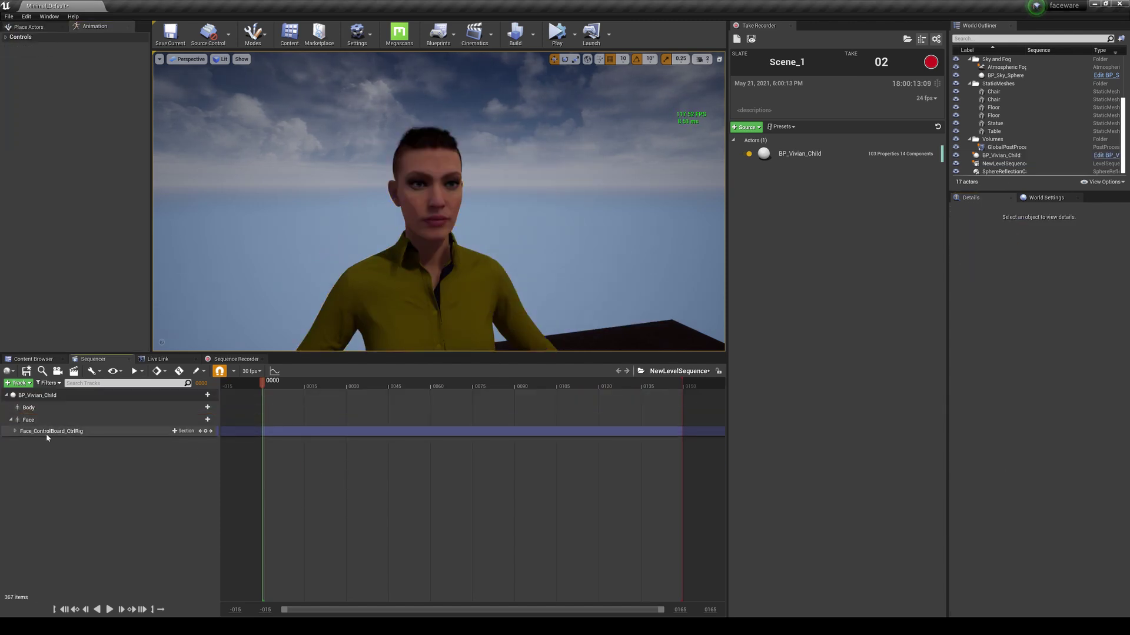
{"action": "left_click", "coordinate": [83, 431]}
{"action": "key", "text": "Delete"}
Give the Face track the BP_Vivian_Child_Scene_1_01 animation, preview it, and add a cine camera
{"action": "left_click", "coordinate": [180, 421]}
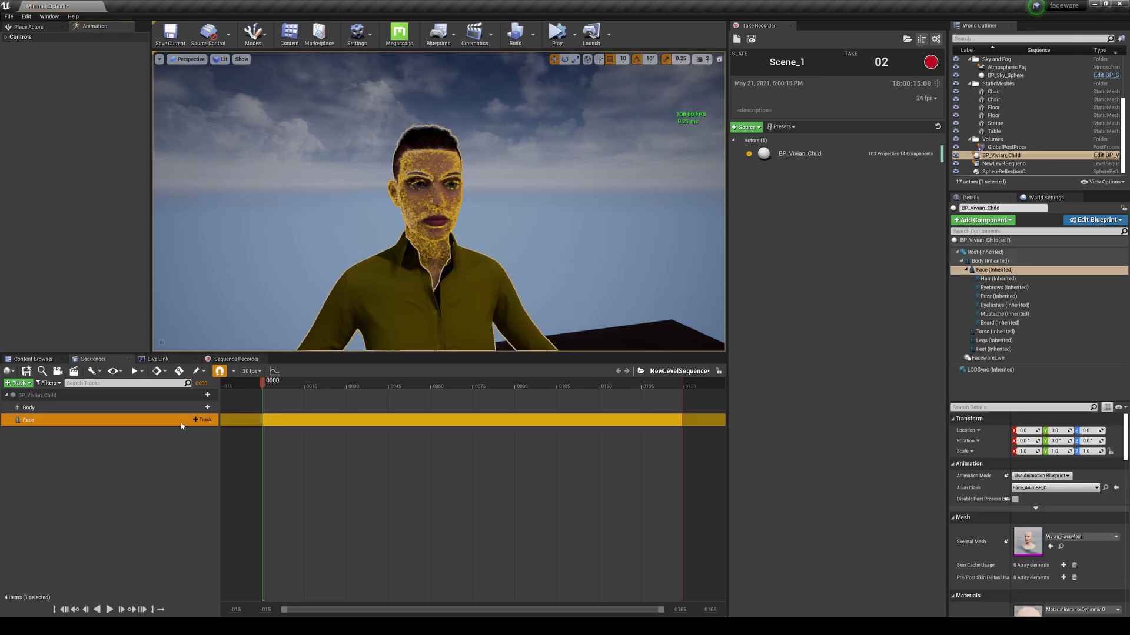
{"action": "left_click", "coordinate": [200, 421]}
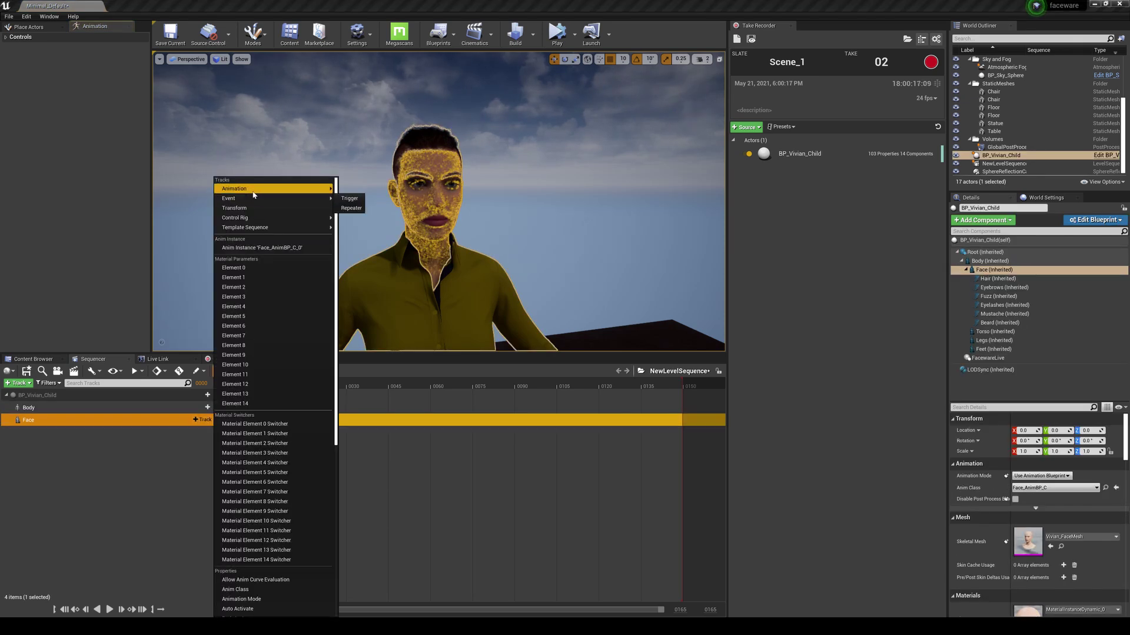
{"action": "mouse_move", "coordinate": [254, 191]}
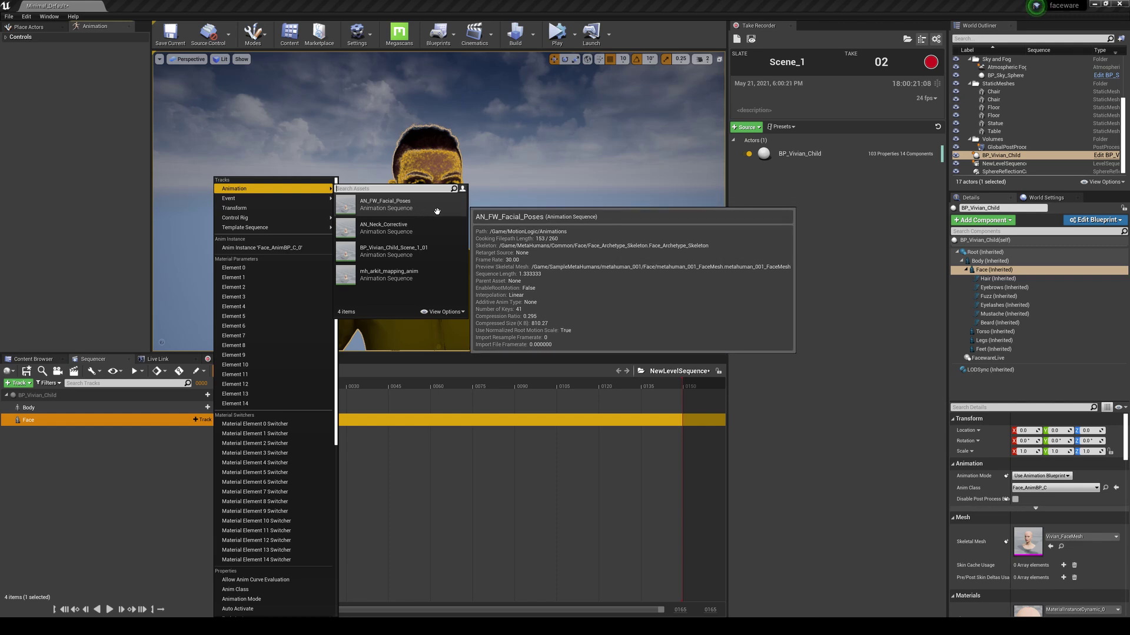
{"action": "left_click", "coordinate": [414, 263]}
{"action": "left_click_drag", "start_coordinate": [268, 382], "coordinate": [383, 392]}
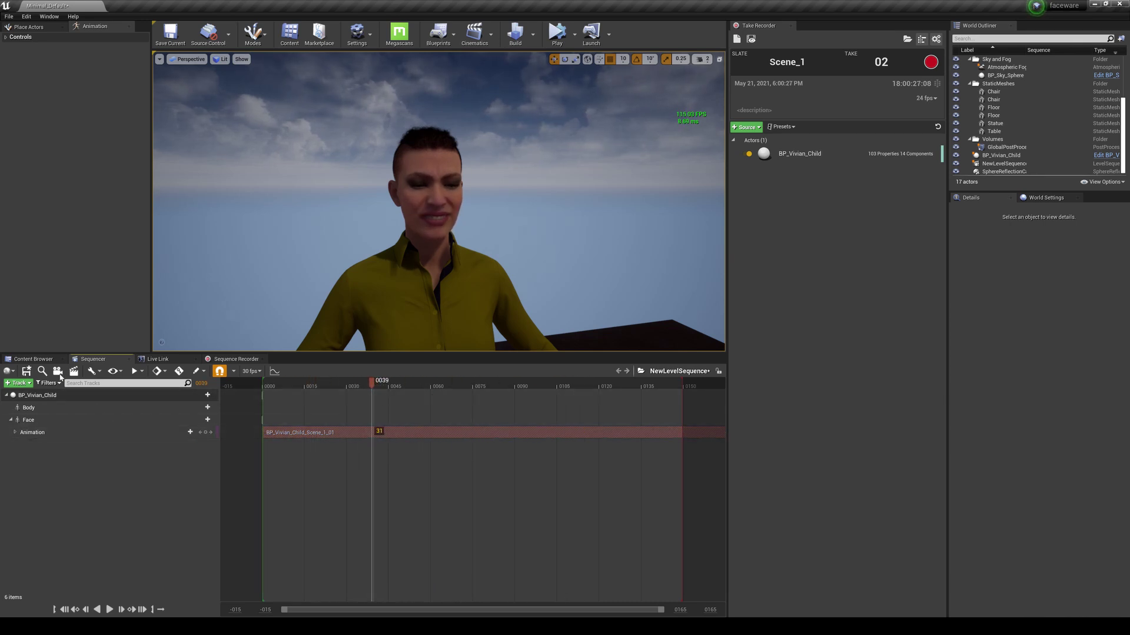
{"action": "left_click", "coordinate": [58, 372]}
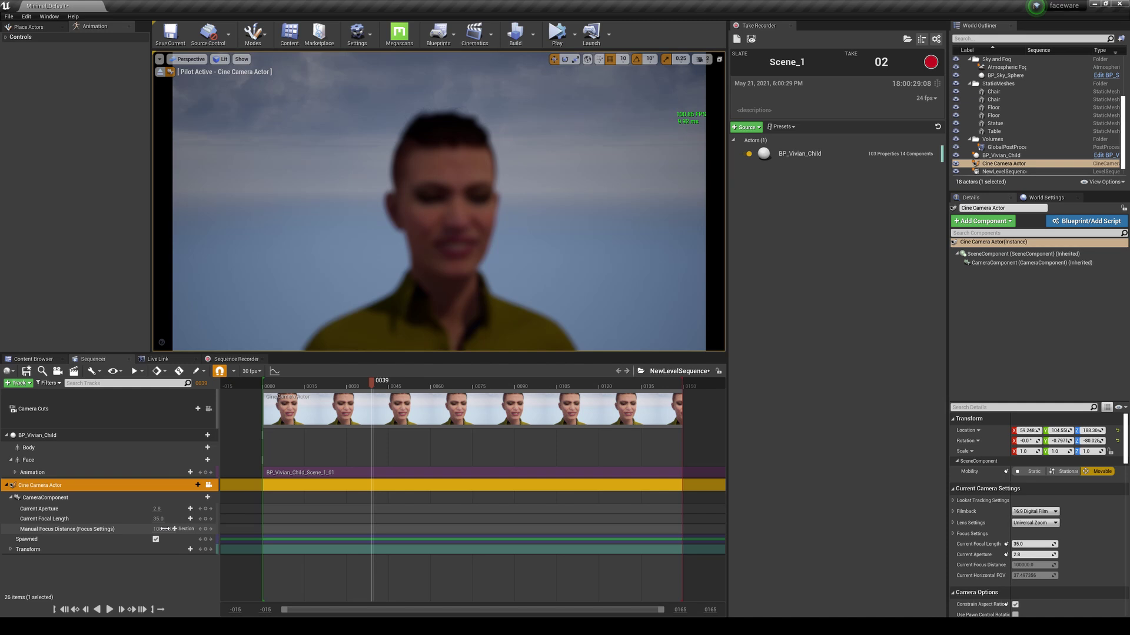
Increase the cine camera's Manual Focus Distance and dolly back to frame Vivian from the chest up
{"action": "left_click_drag", "start_coordinate": [165, 529], "coordinate": [212, 529]}
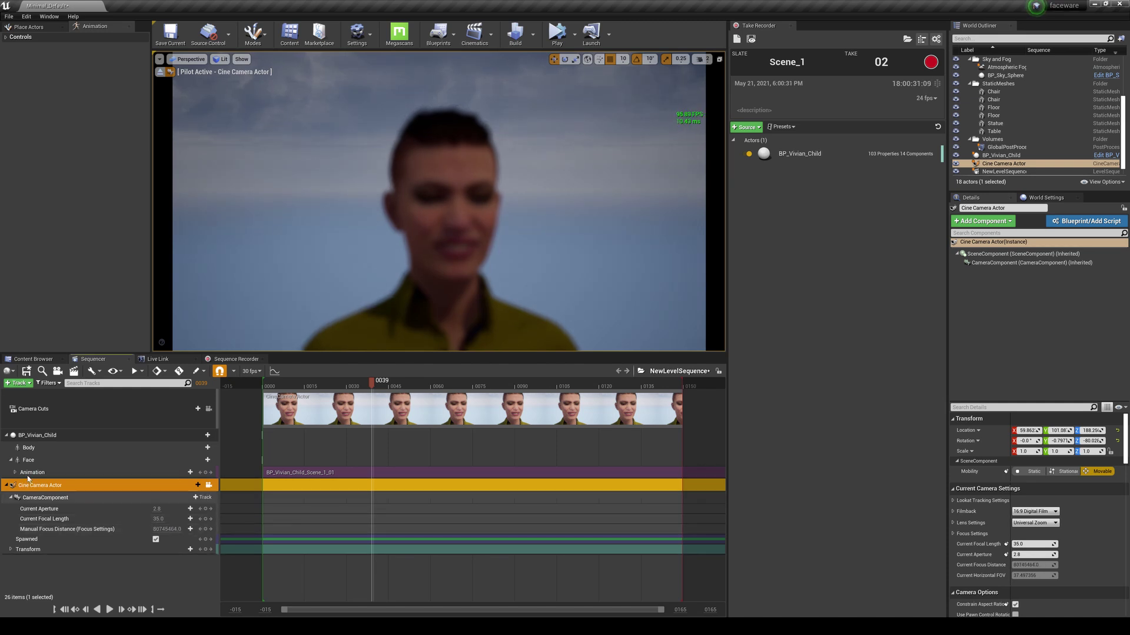
{"action": "left_click", "coordinate": [35, 359]}
{"action": "left_click", "coordinate": [118, 360]}
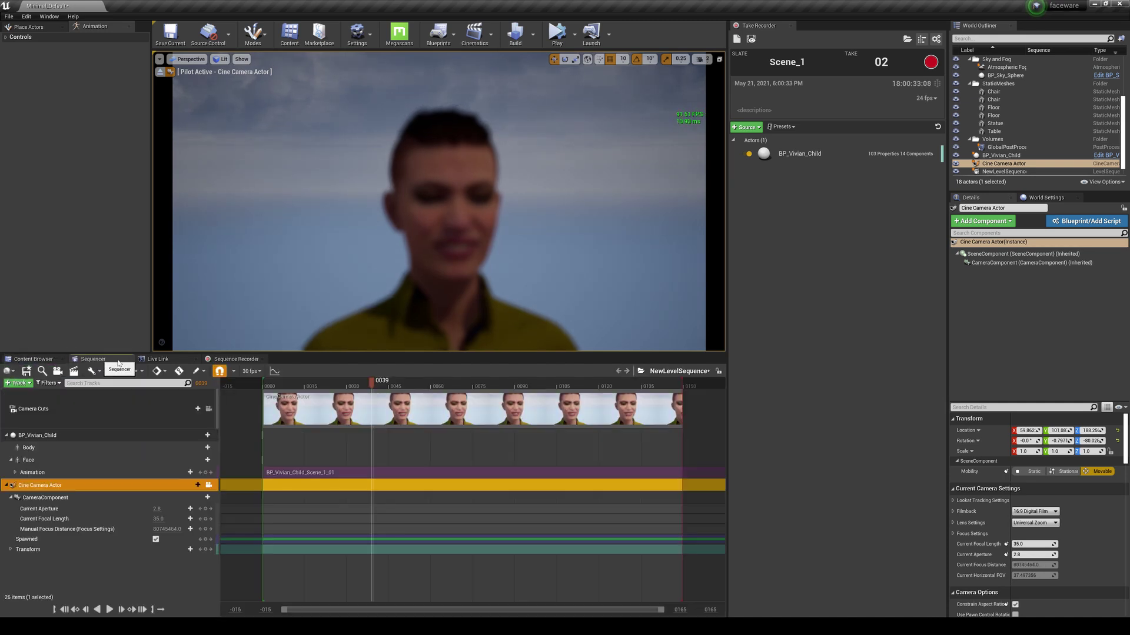
{"action": "mouse_move", "coordinate": [167, 529]}
{"action": "left_mouse_down"}
{"action": "mouse_move", "coordinate": [188, 529]}
{"action": "mouse_move", "coordinate": [154, 529]}
{"action": "left_mouse_up"}
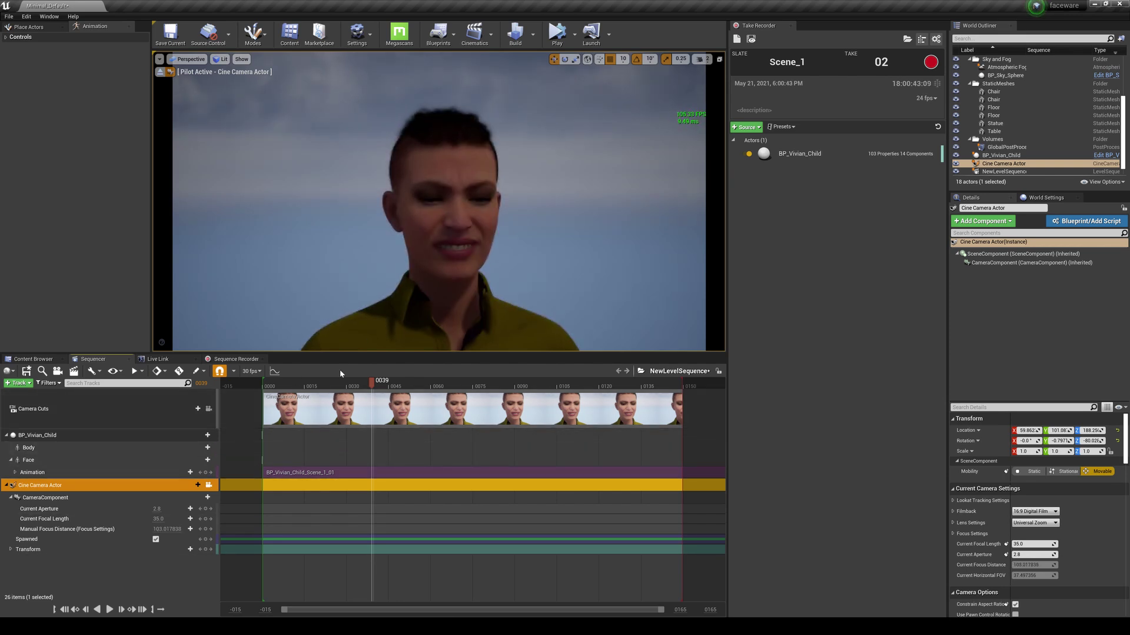
{"action": "scroll", "coordinate": [448, 292], "scroll_direction": "down", "scroll_amount": 3}
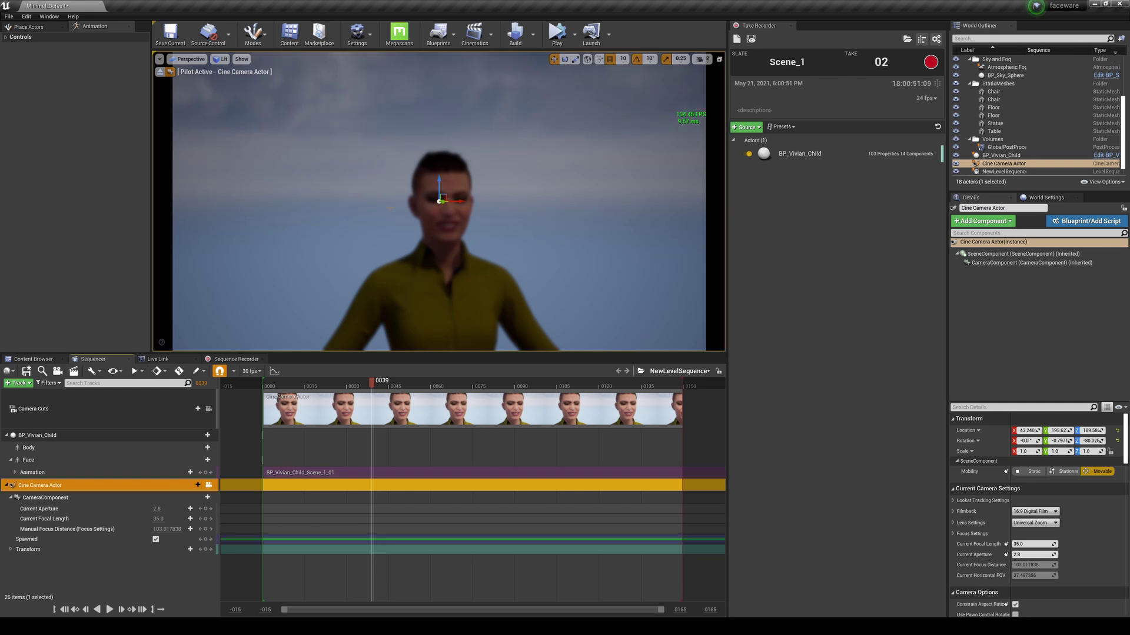
{"action": "left_click", "coordinate": [344, 234]}
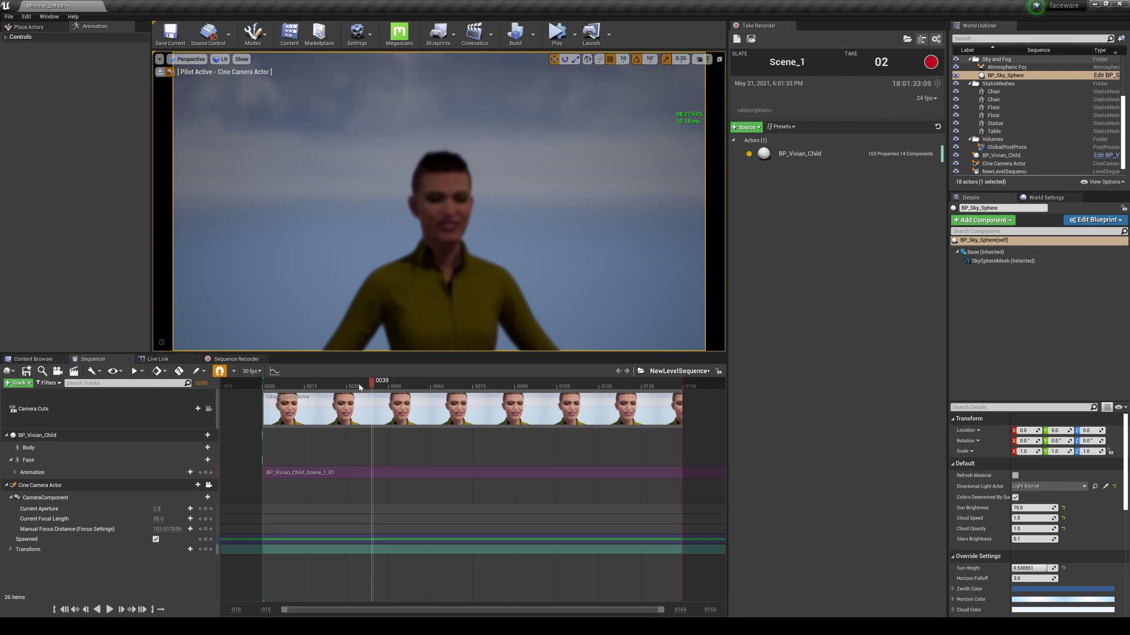
{"action": "left_click", "coordinate": [63, 360]}
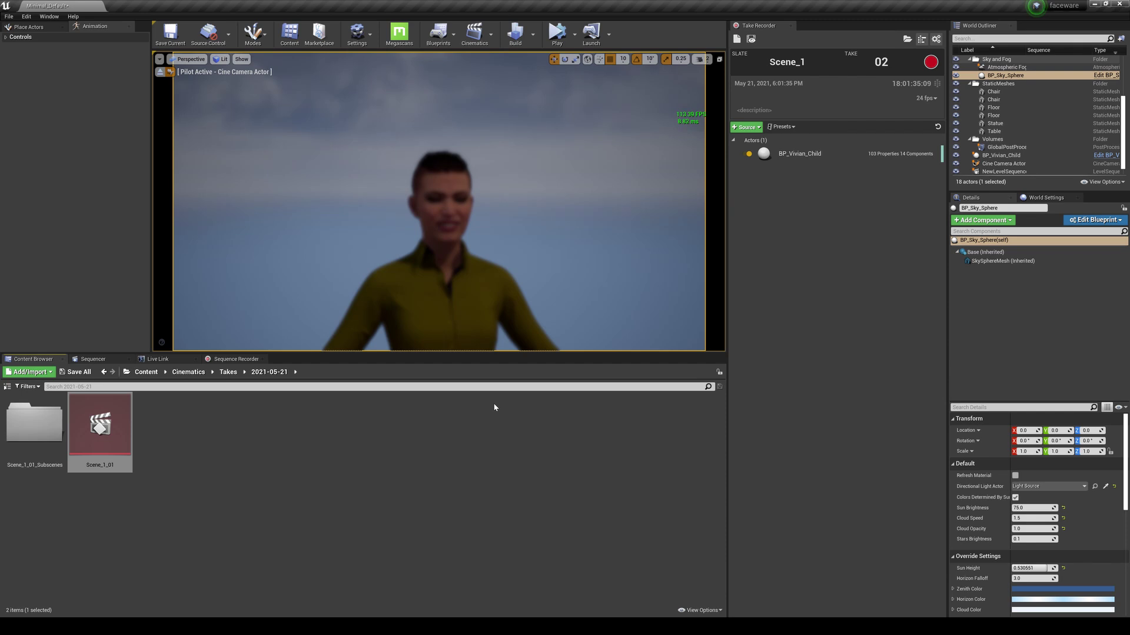